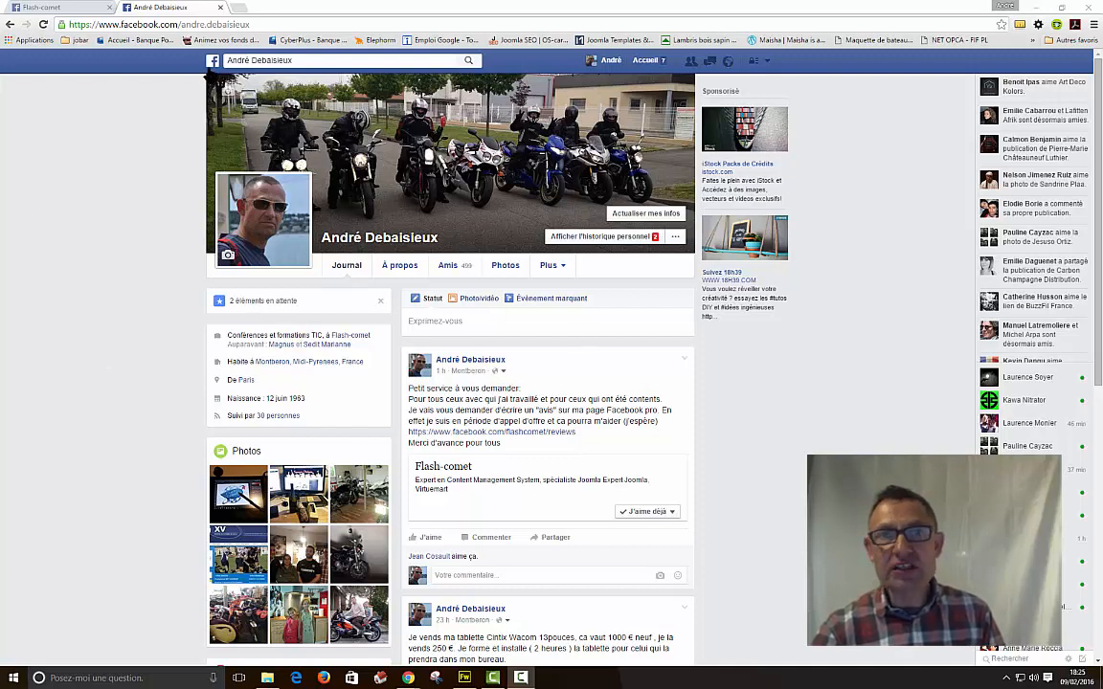
left_click_drag(181, 24, 249, 24)
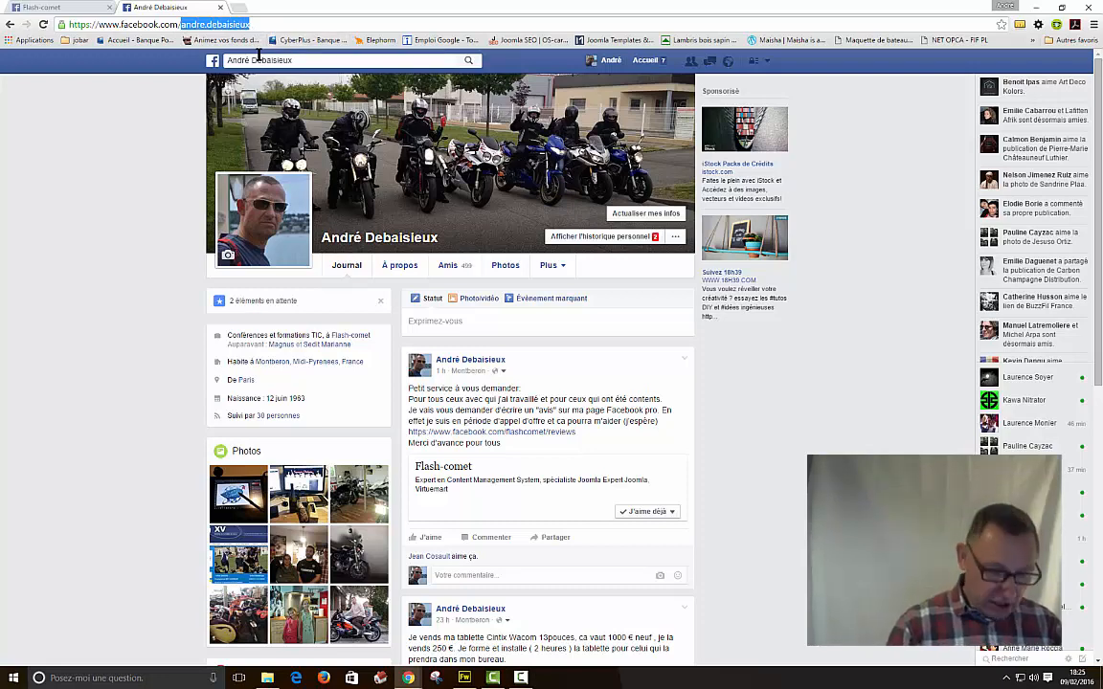
type("page")
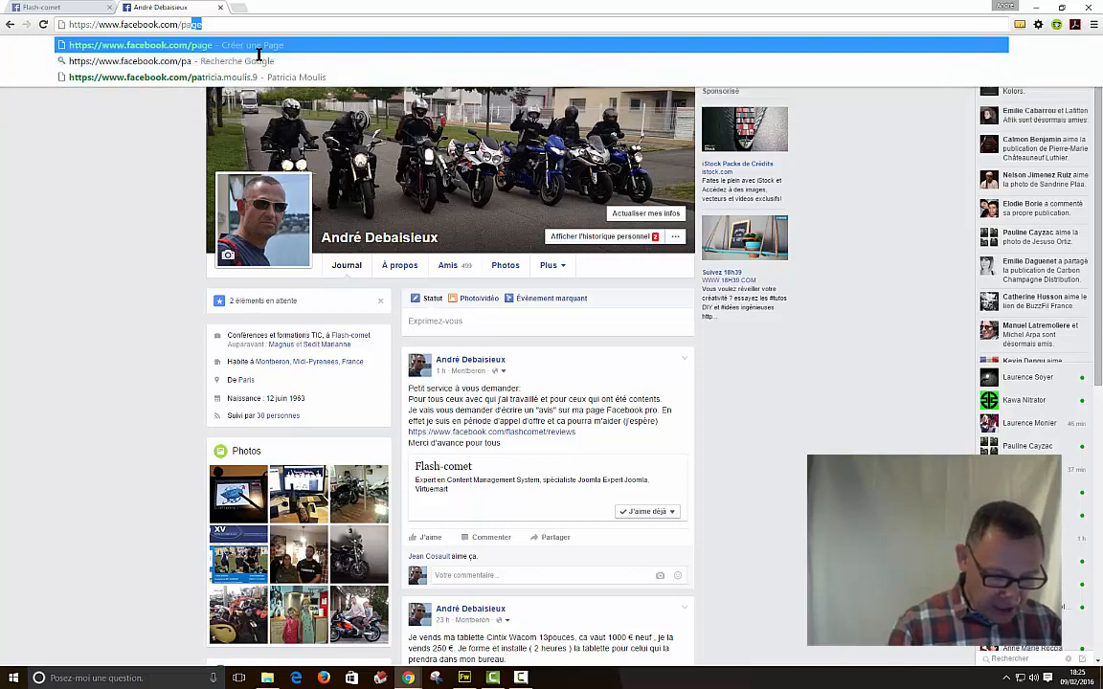
key("Return")
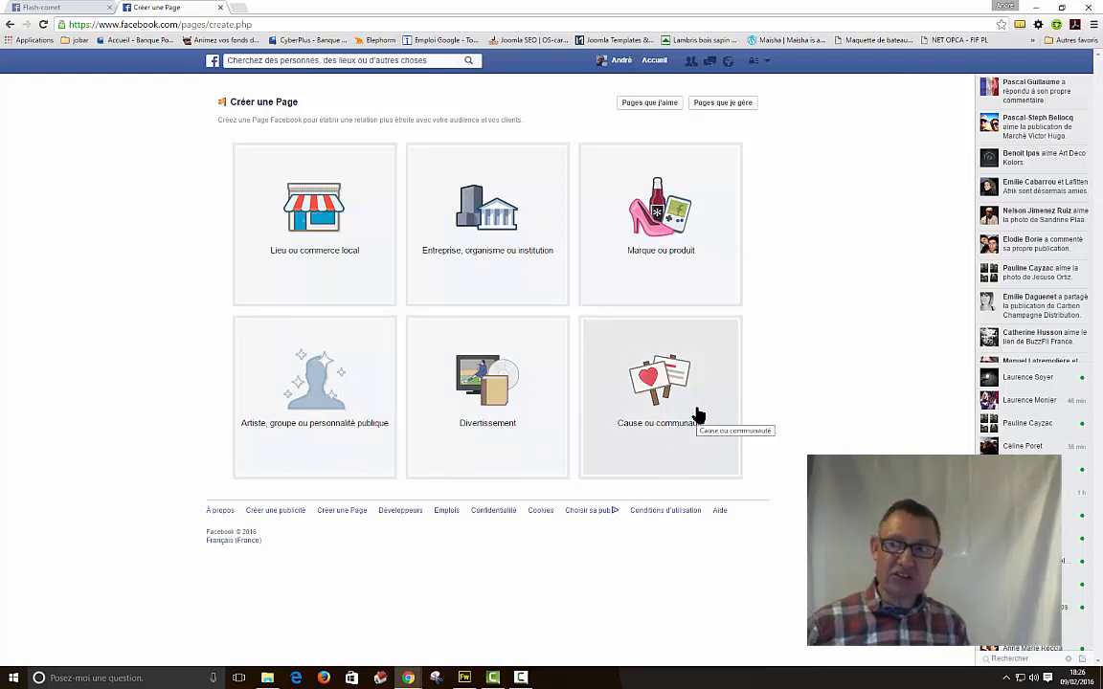
Choose the page type "Entreprise, organisme ou institution" with the category "Petite entreprise".
left_click(468, 224)
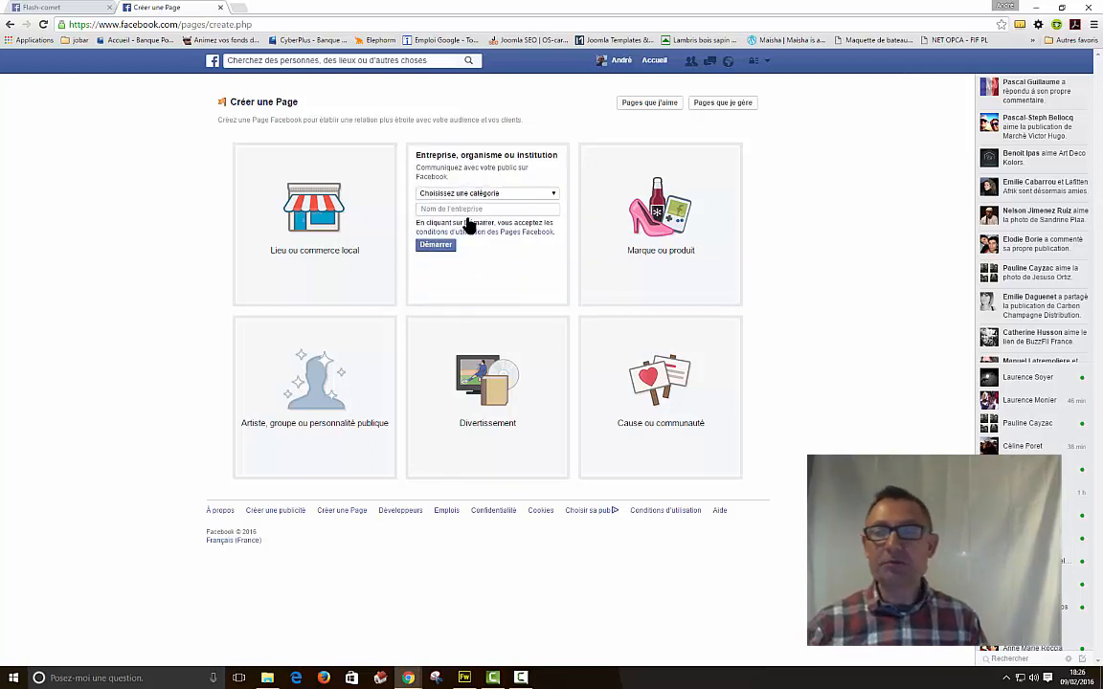
left_click(478, 195)
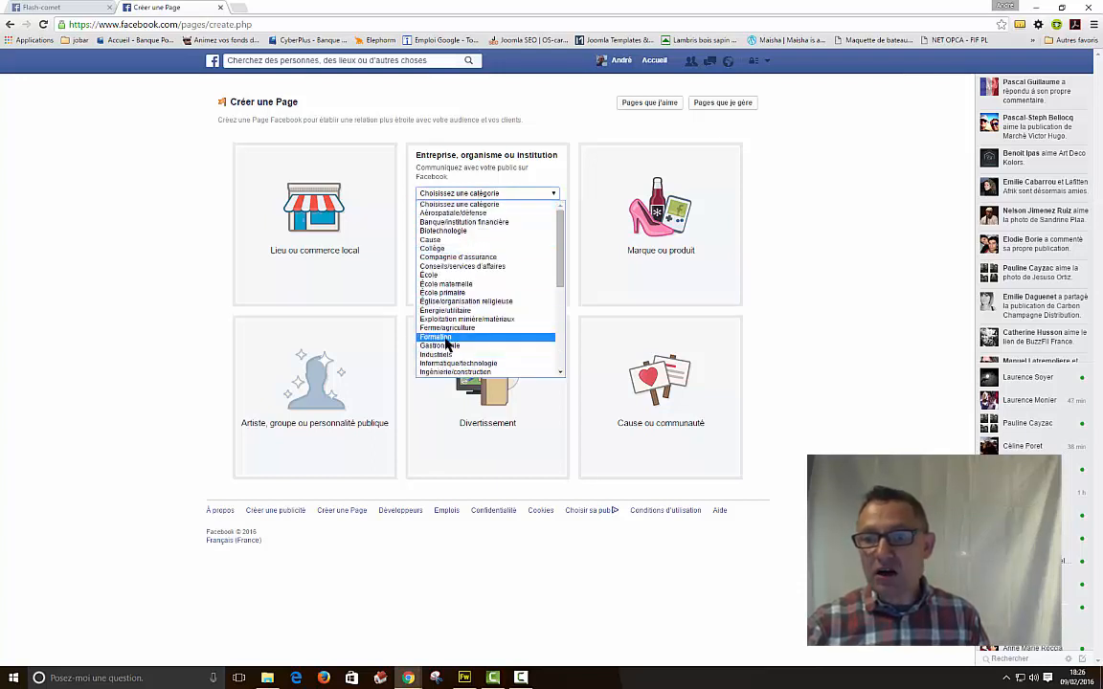
scroll(496, 326, "down", 5)
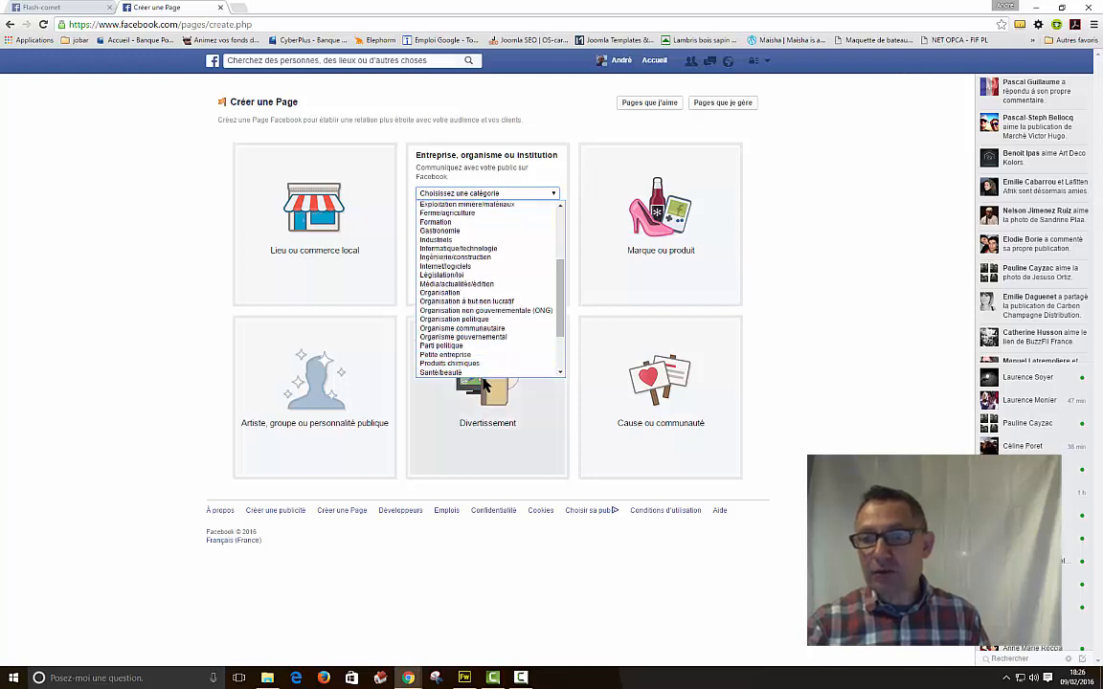
left_click(475, 353)
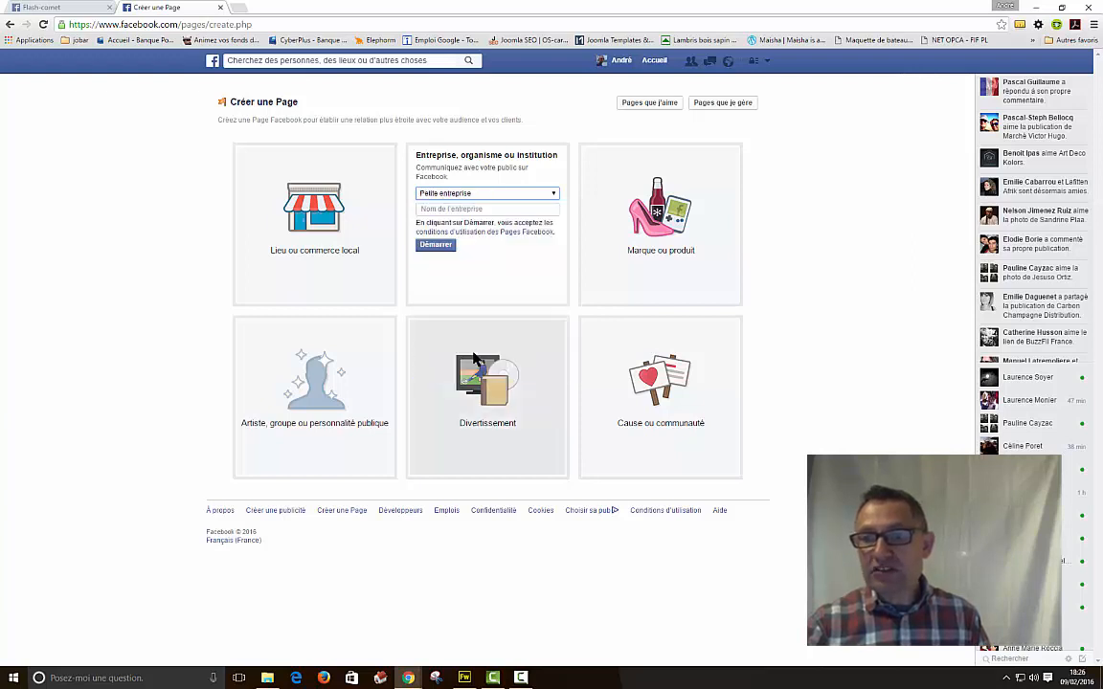
Name the company "Mon entreprise" and start the page setup.
left_click(508, 209)
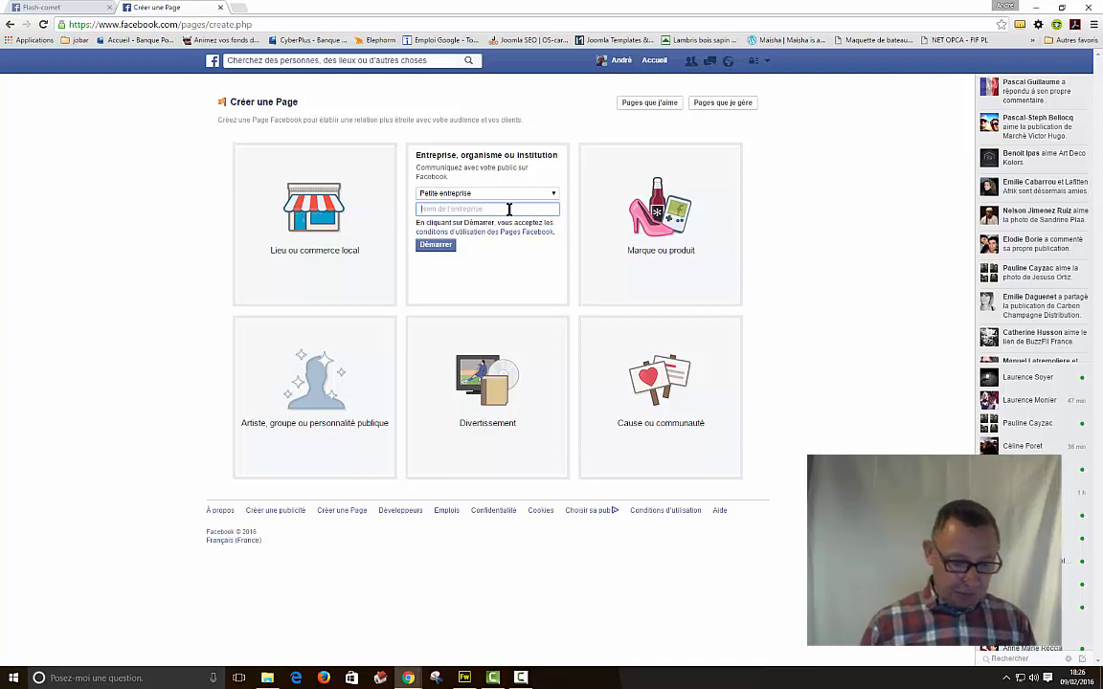
type("M")
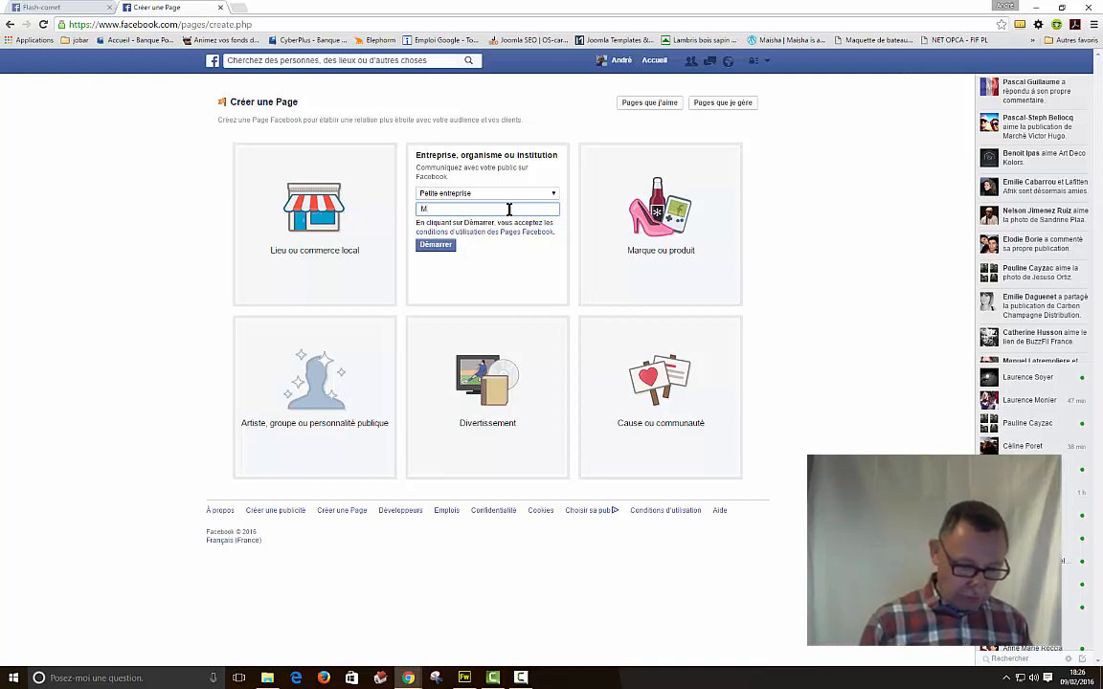
type("on e")
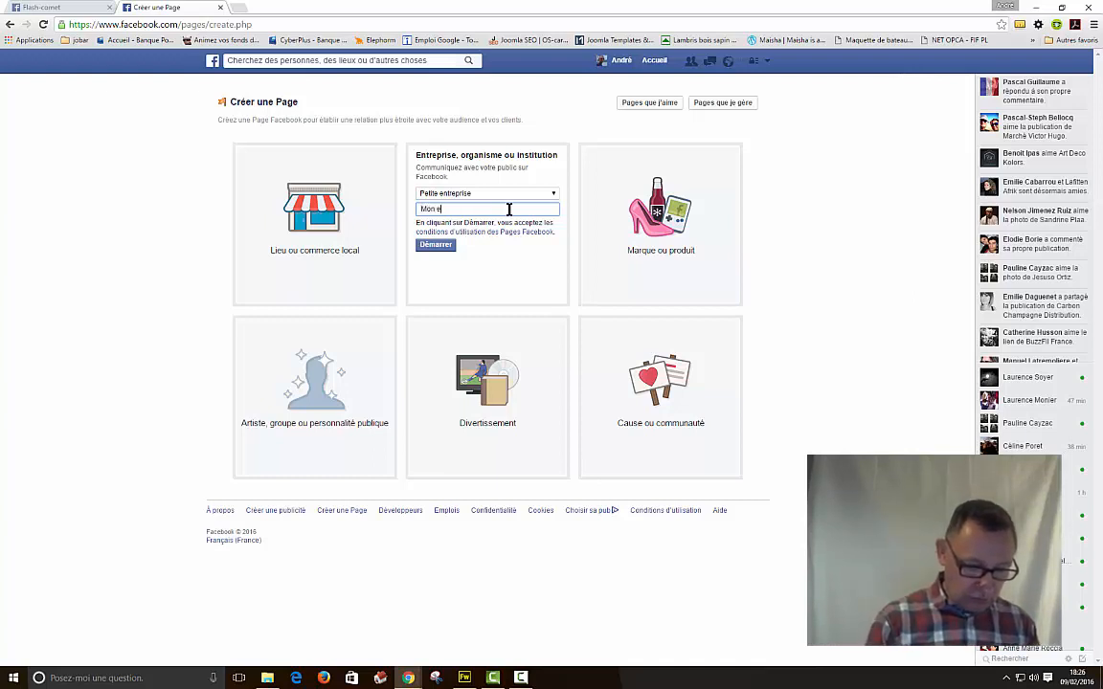
type("trepris")
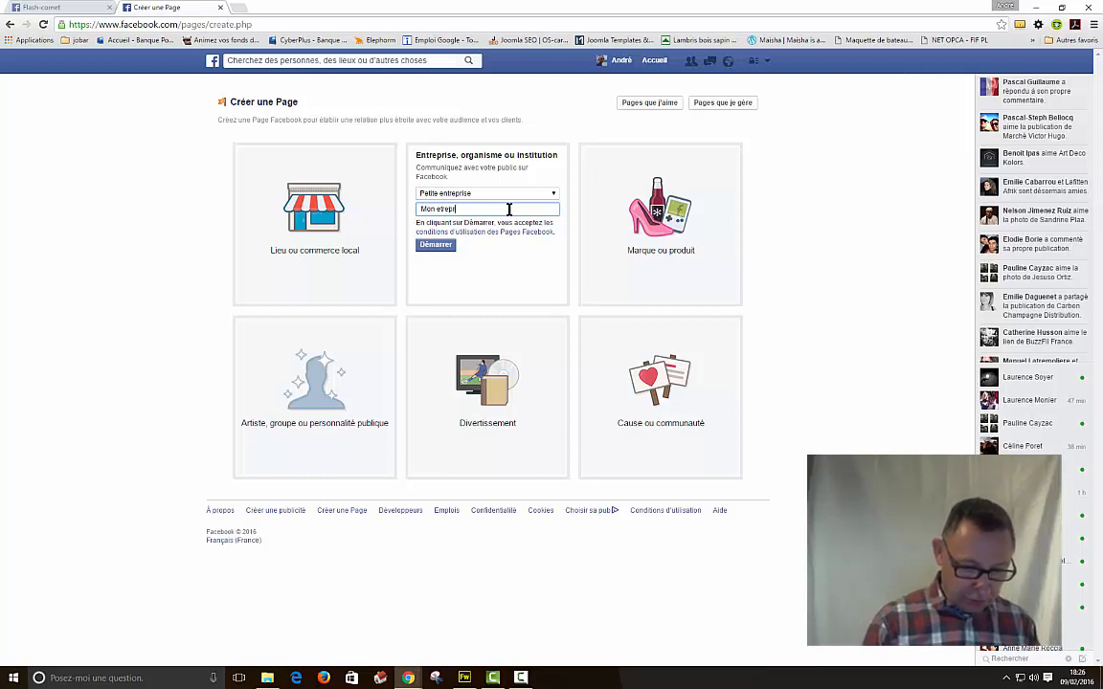
type("e")
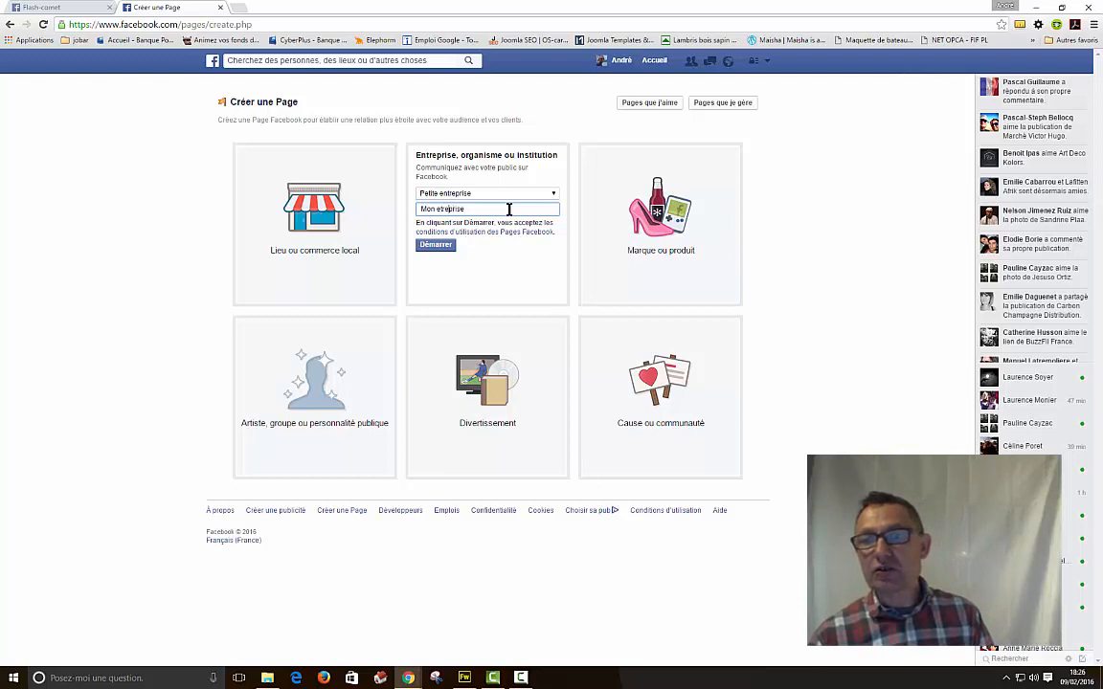
key("Left")
key("Left")
key("Left")
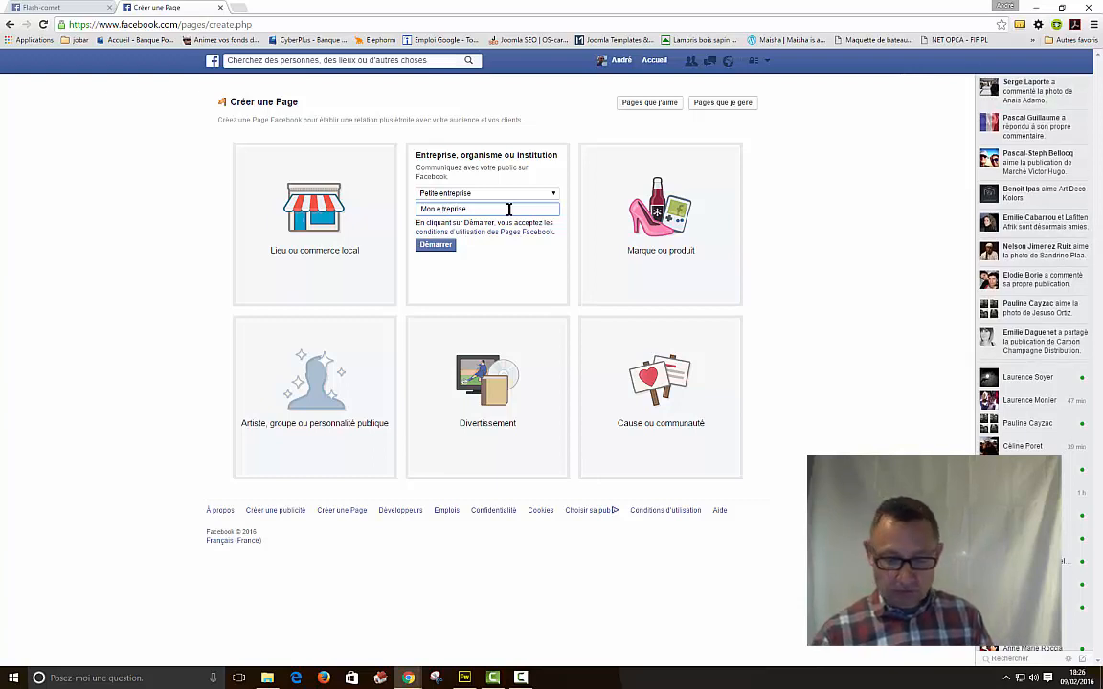
type("n")
type("n")
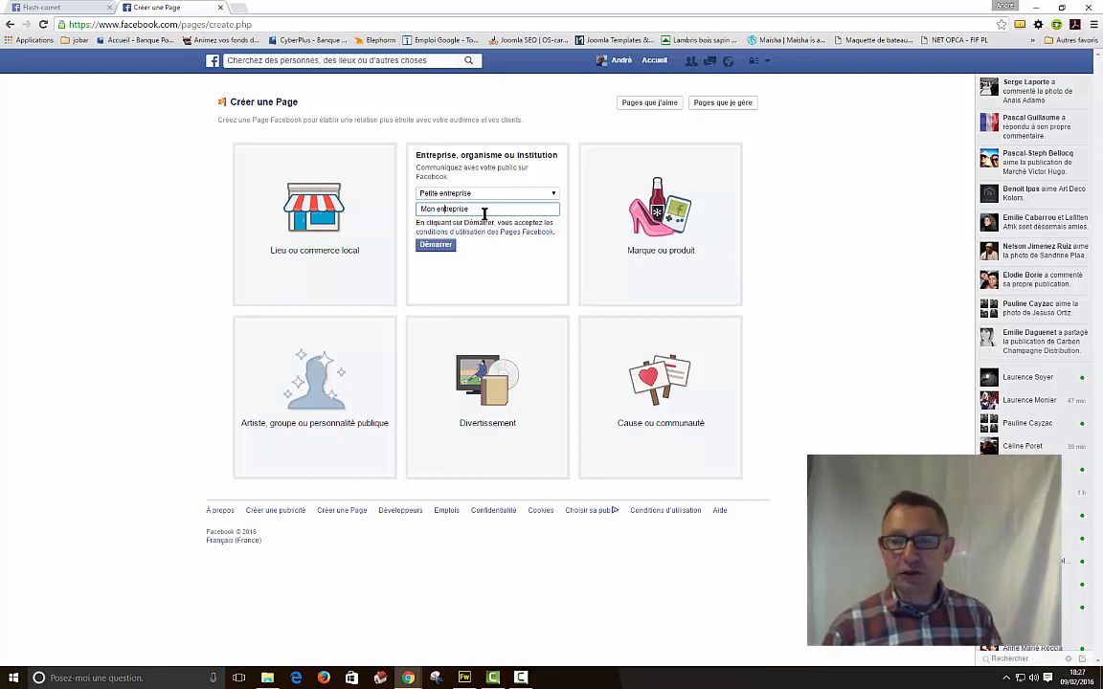
left_click(436, 246)
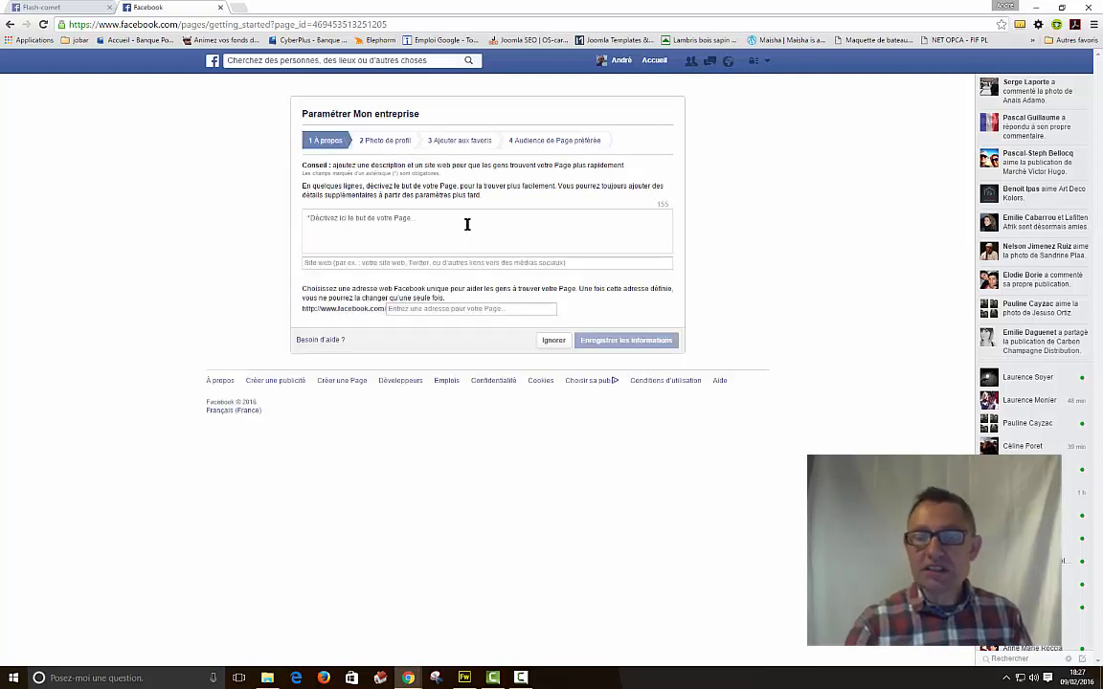
Enter "Ecrire ici une description de la page" as the description of the page's purpose.
left_click(573, 232)
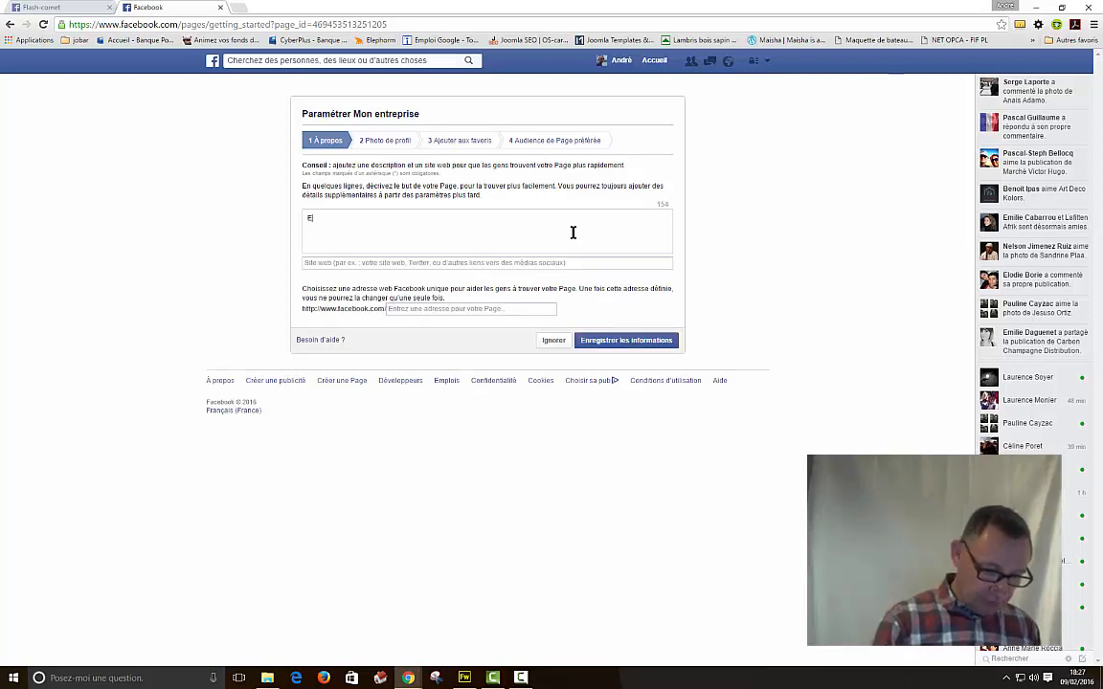
type("Ecrire")
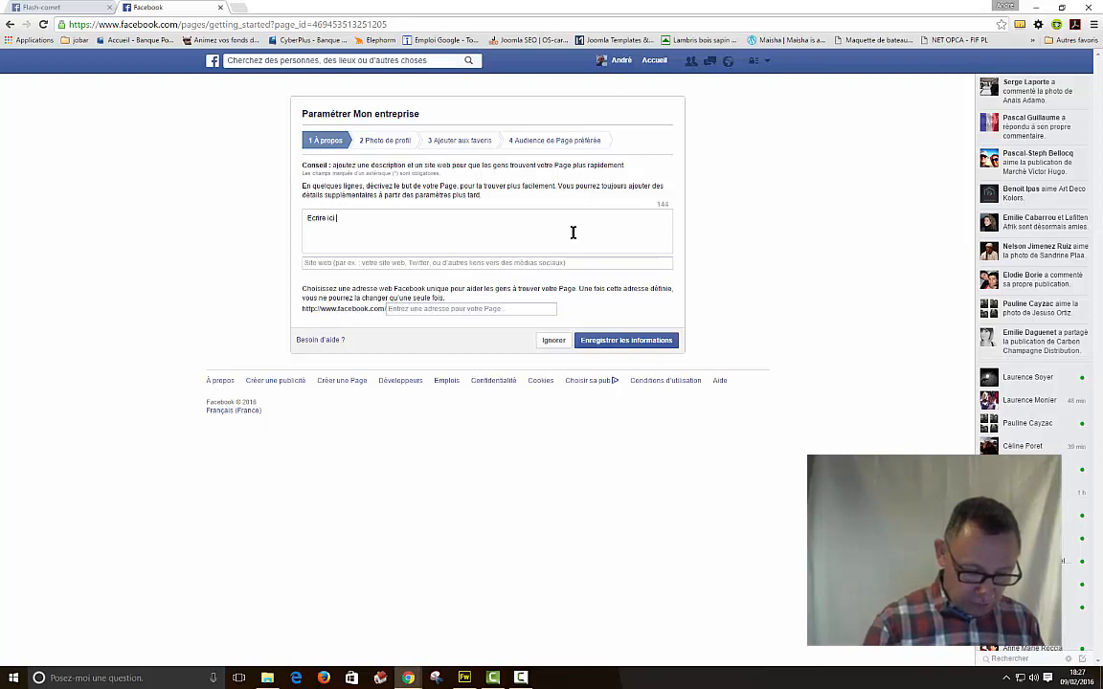
type(" ici une de")
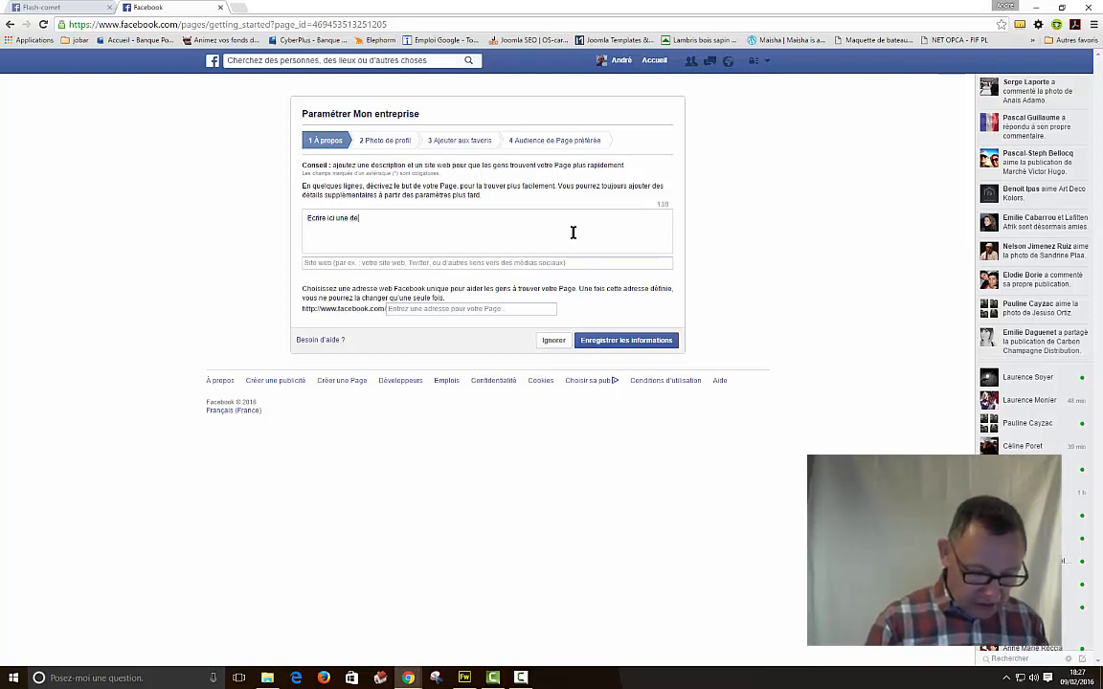
type("scrip")
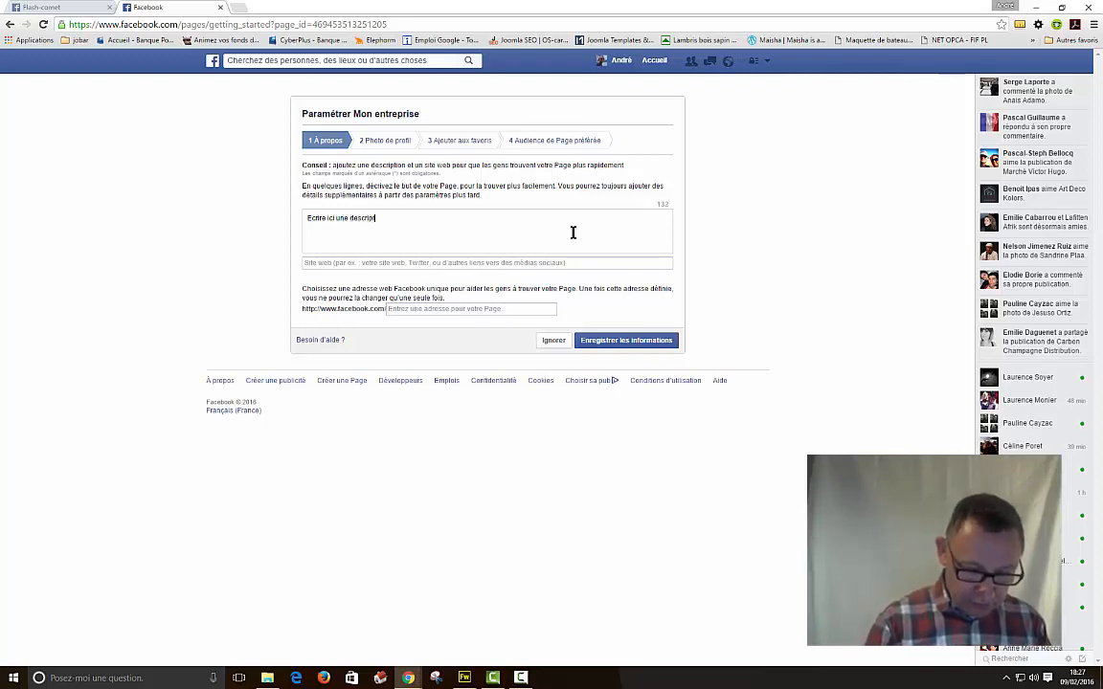
type("tion de l")
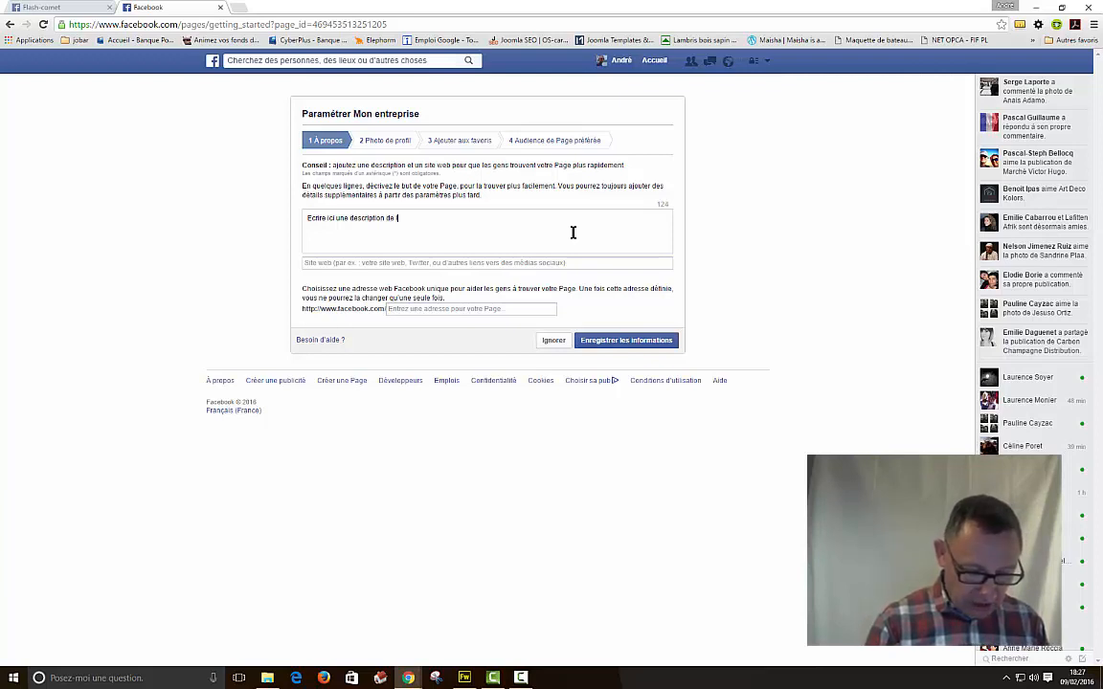
type("a page")
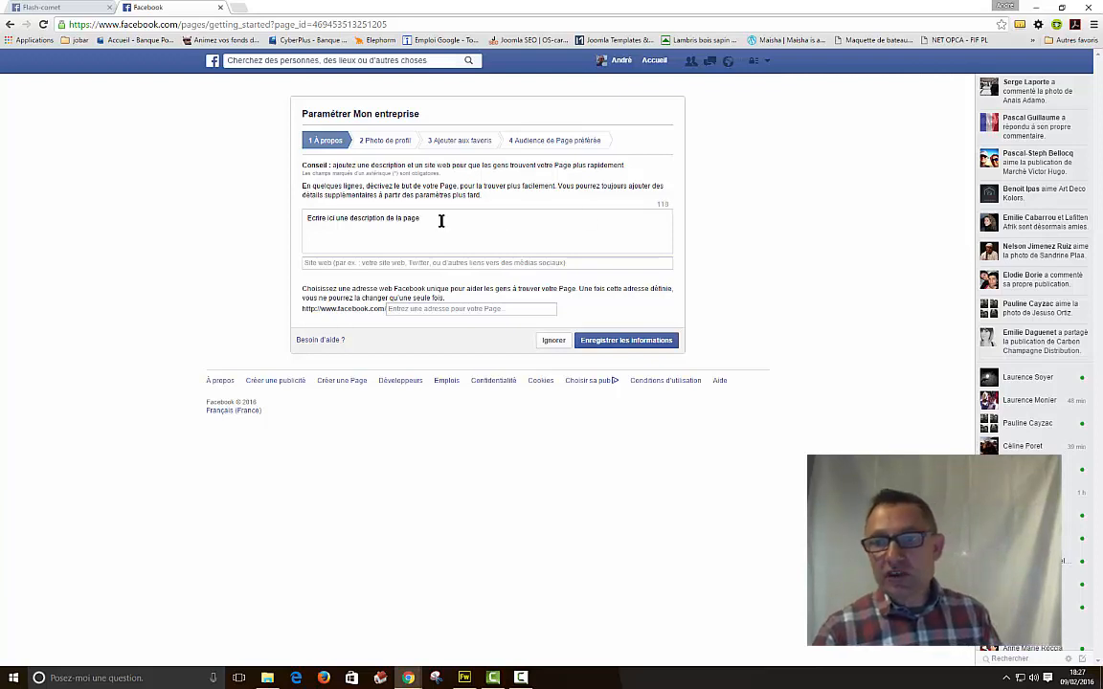
left_click_drag(443, 219, 298, 221)
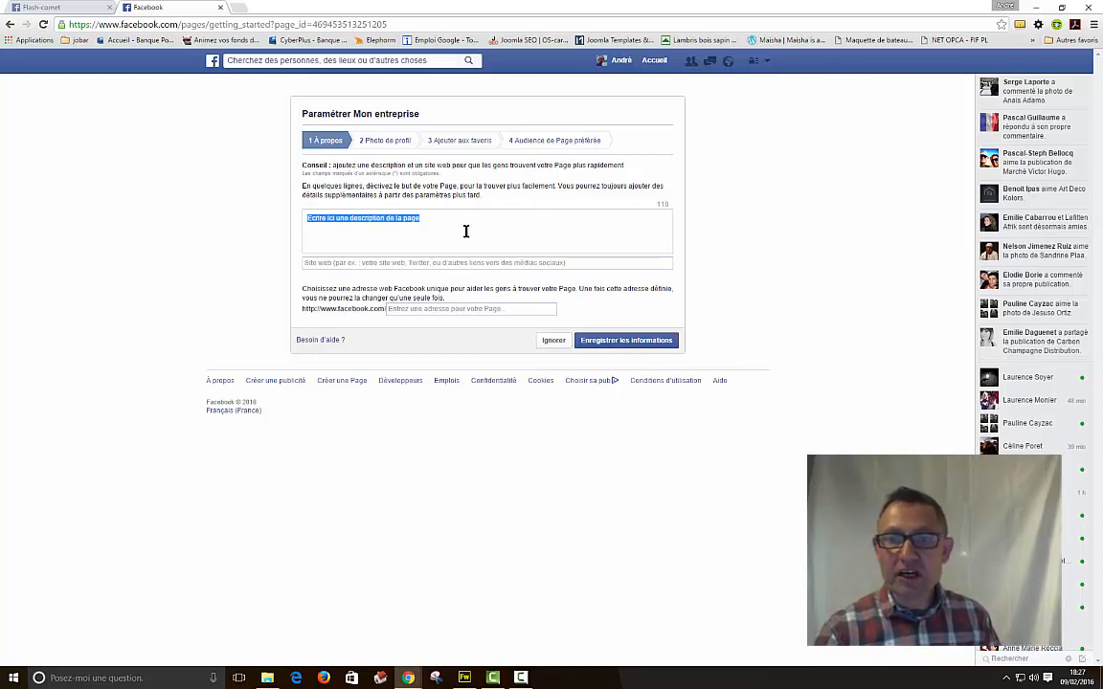
Examine the detailed page information of the existing Flash-comet page, particularly its short description.
left_click(92, 9)
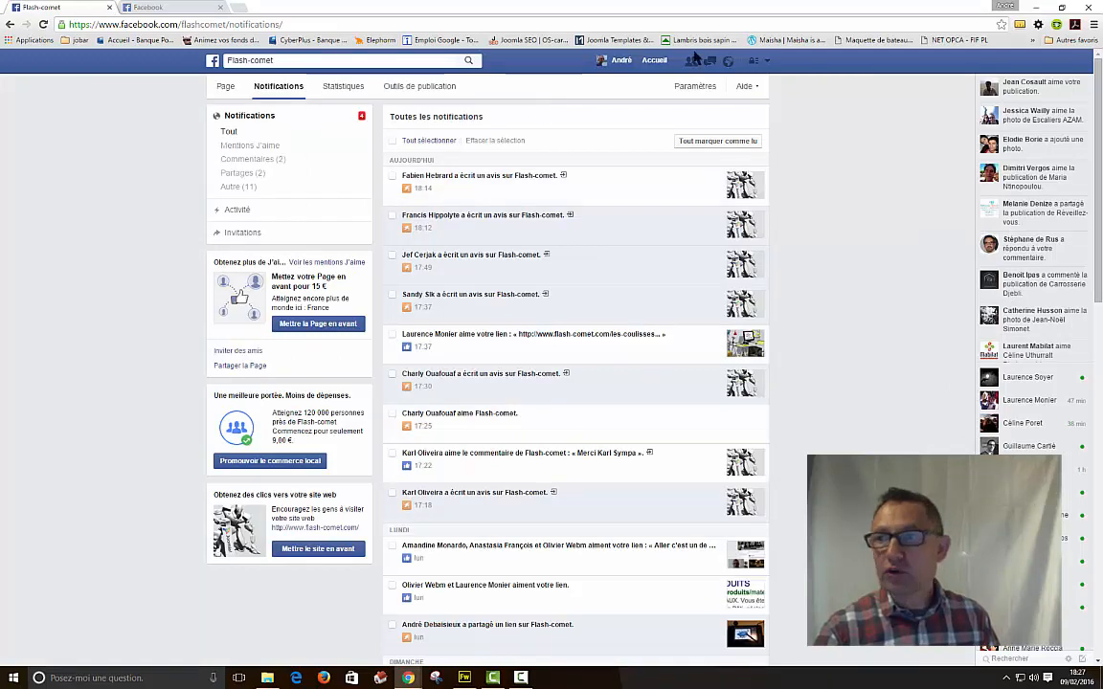
left_click(767, 64)
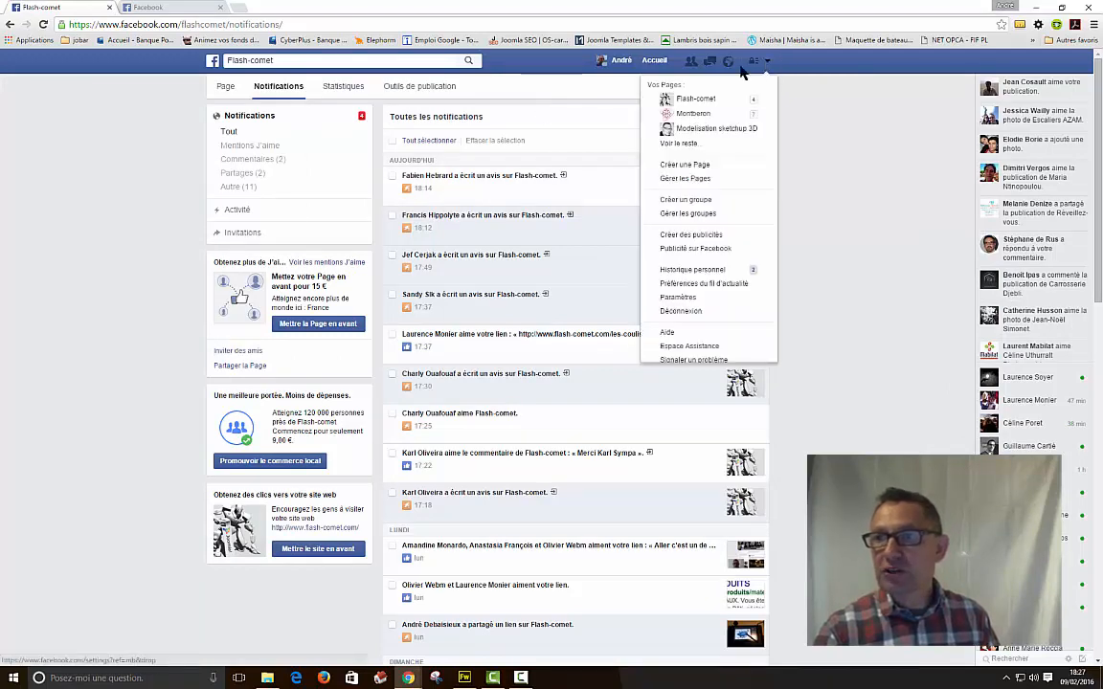
left_click(684, 106)
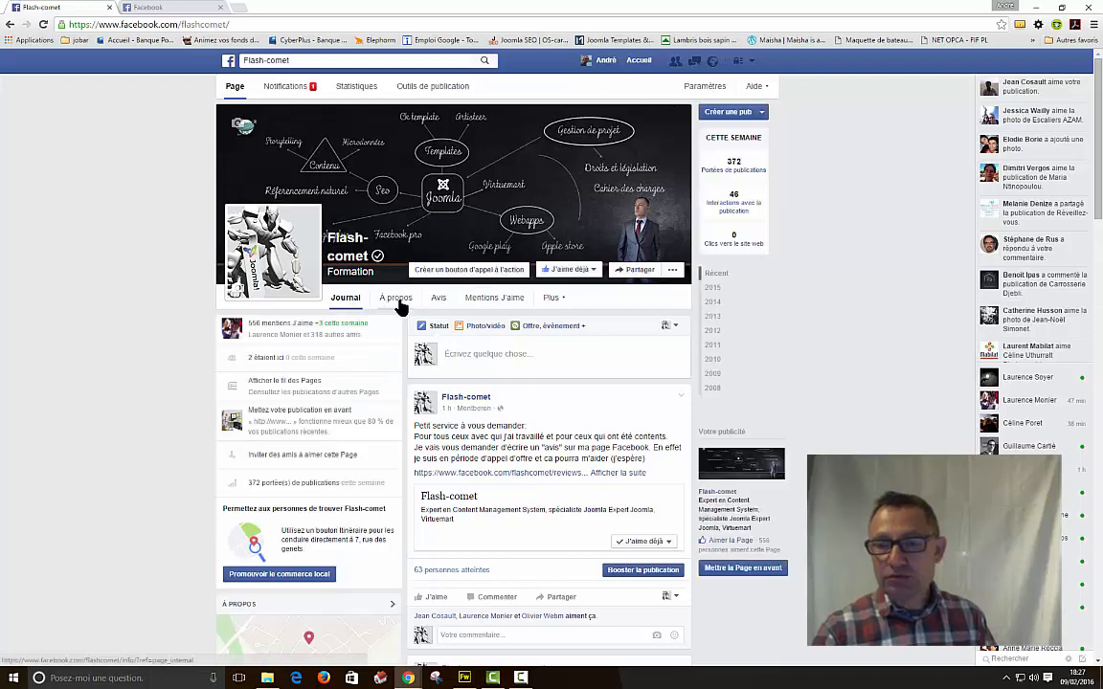
left_click(397, 299)
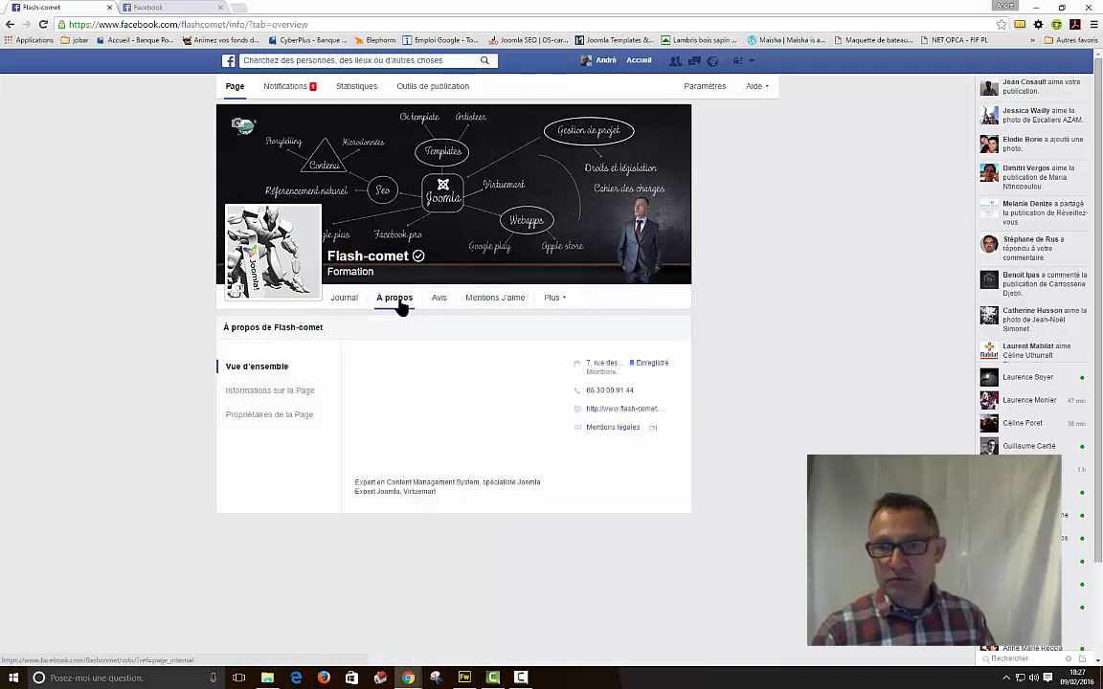
scroll(400, 307, "down", 1)
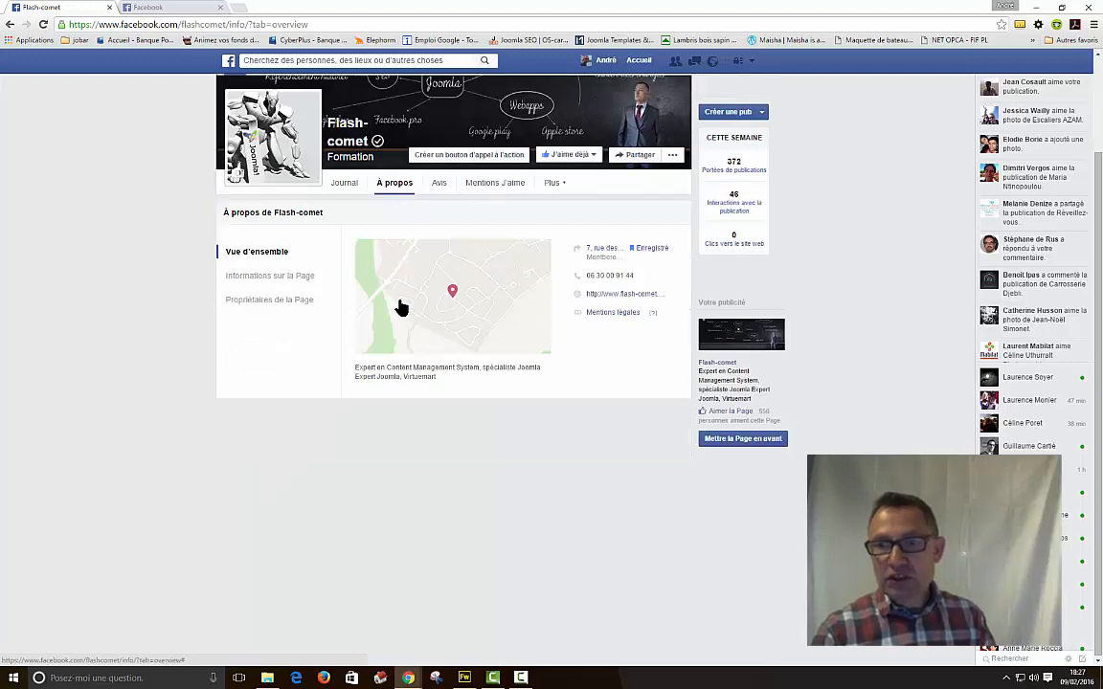
left_click(273, 276)
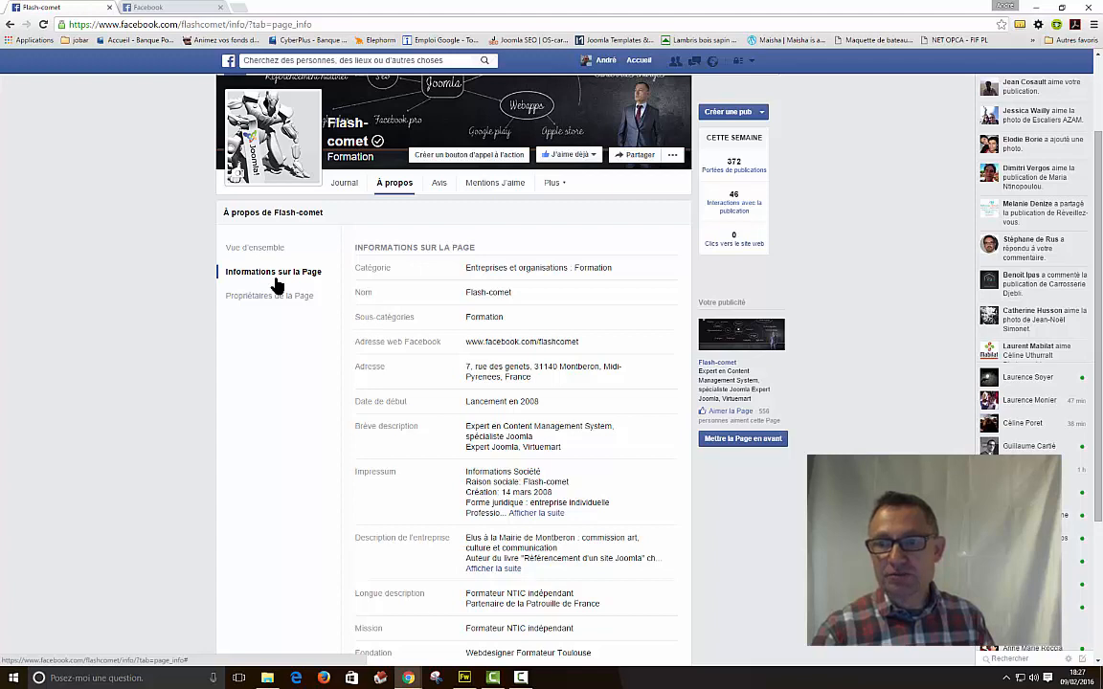
scroll(277, 284, "down", 1)
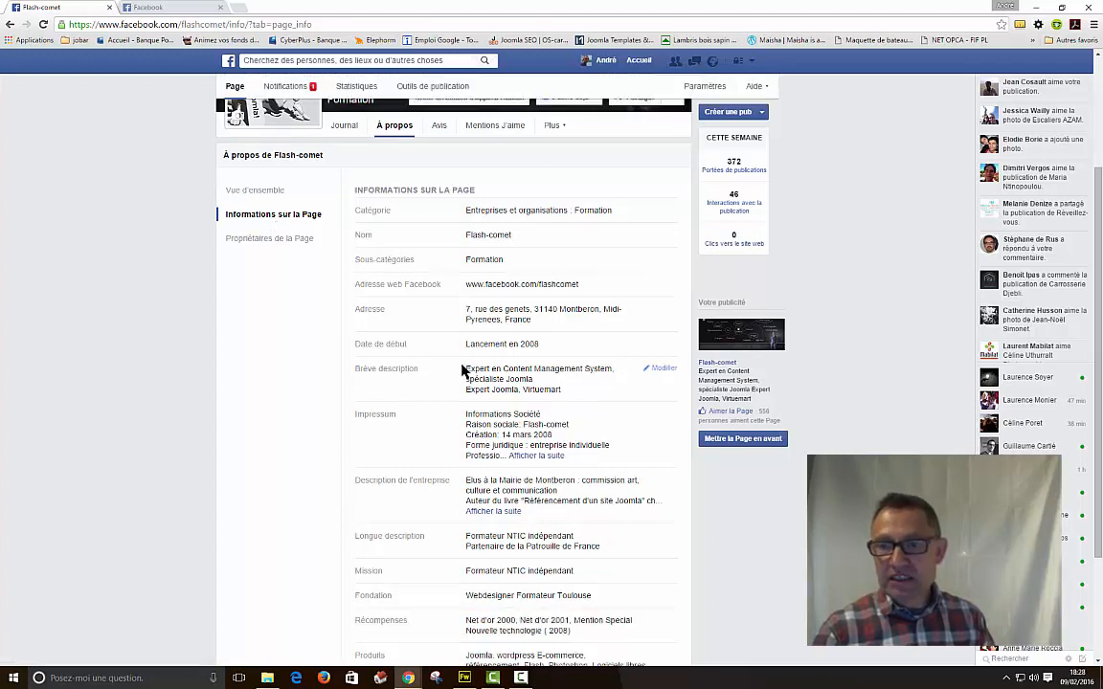
left_click_drag(465, 370, 563, 389)
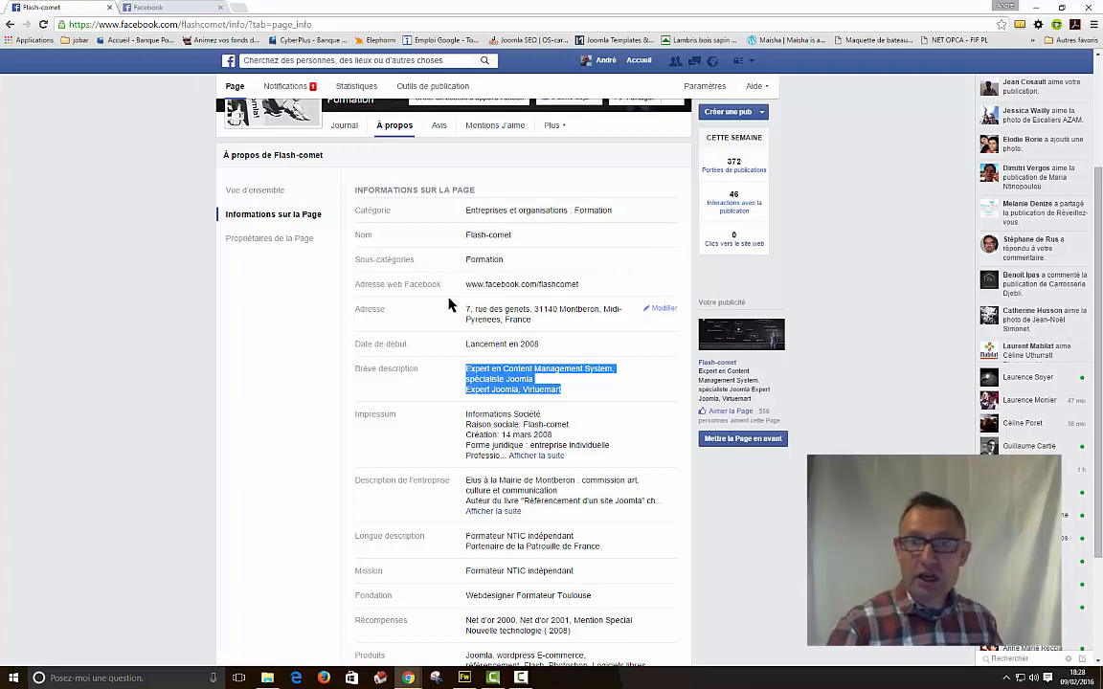
left_click(151, 8)
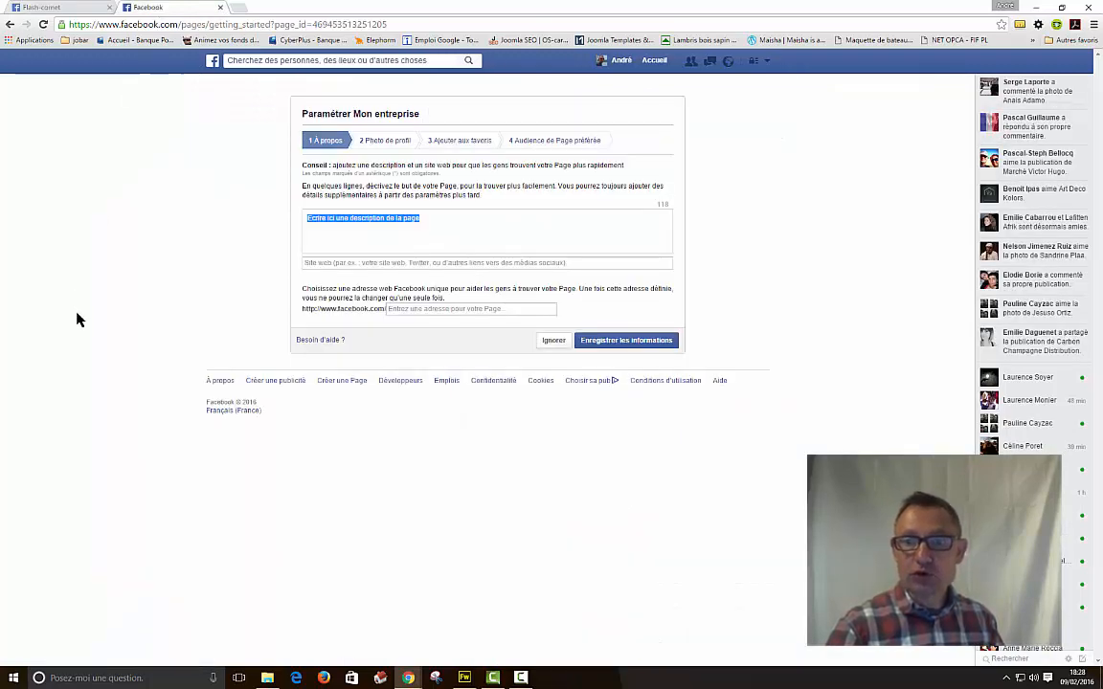
left_click(353, 263)
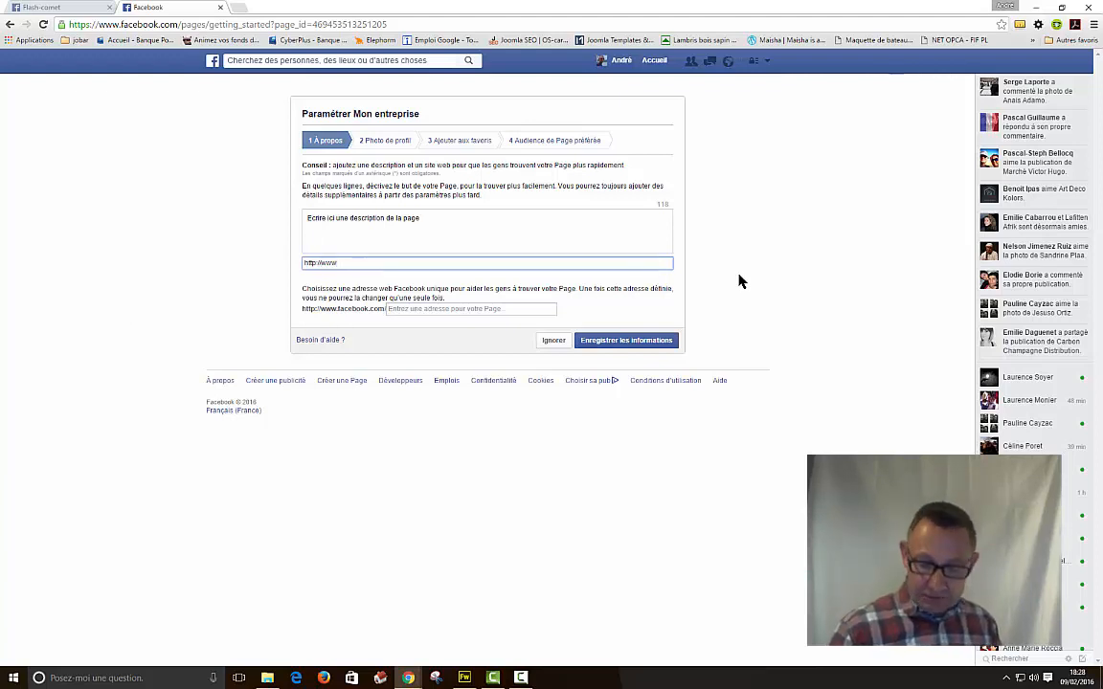
type("www.f")
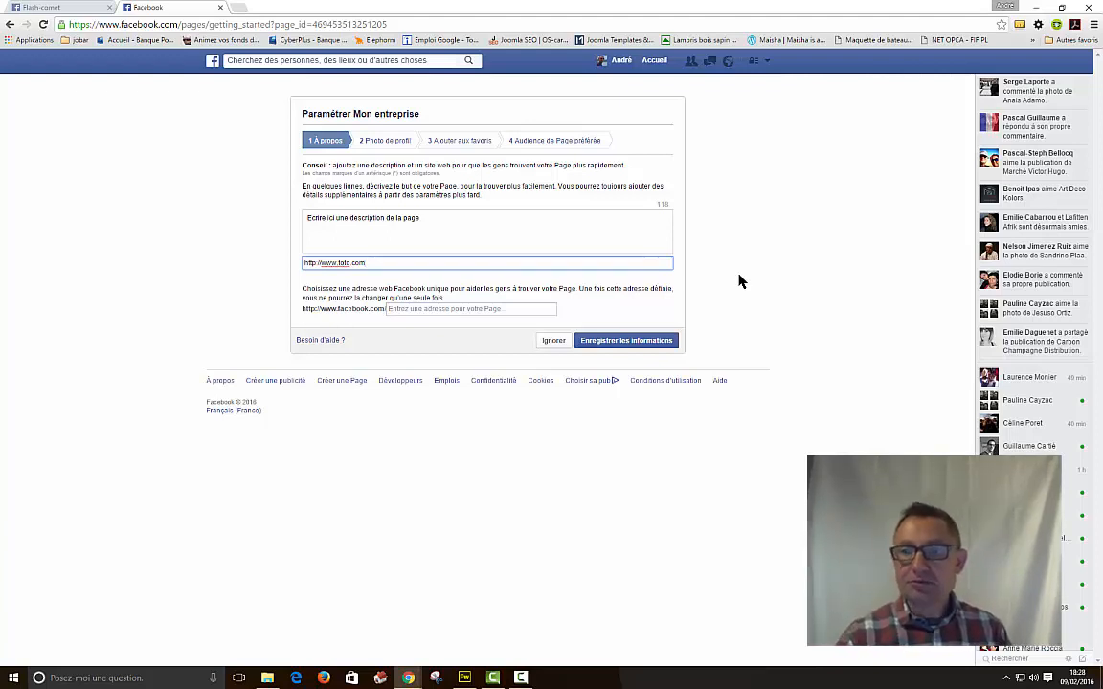
Try to save the page information with entreprise.toulouse as the page's unique Facebook web address.
left_click(426, 308)
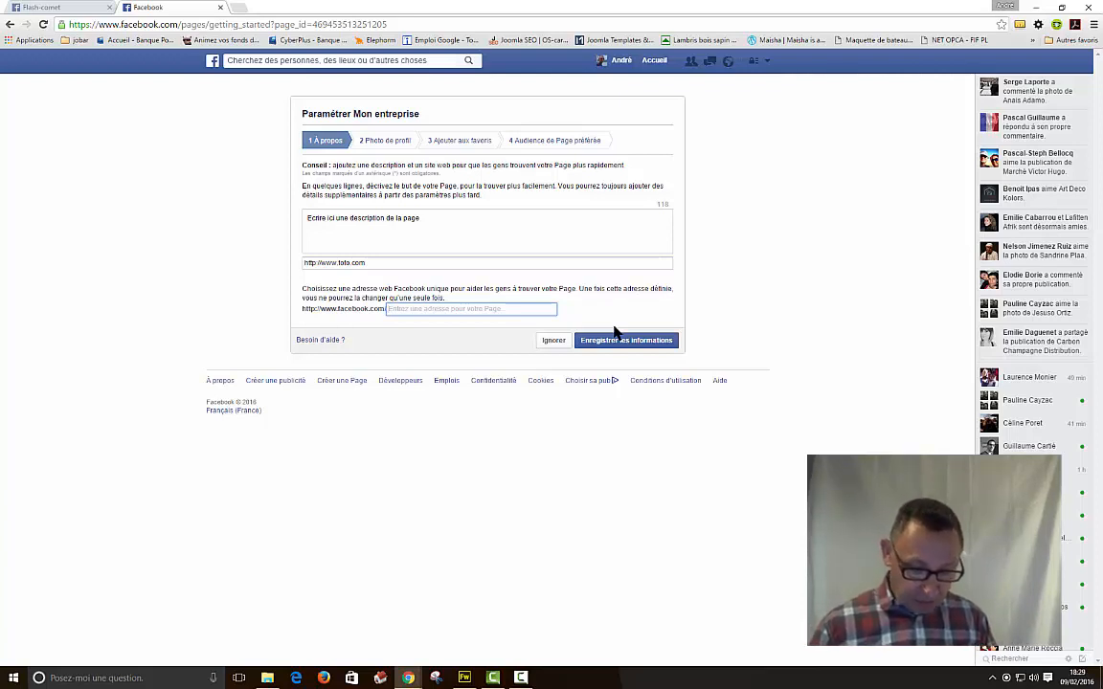
type("e")
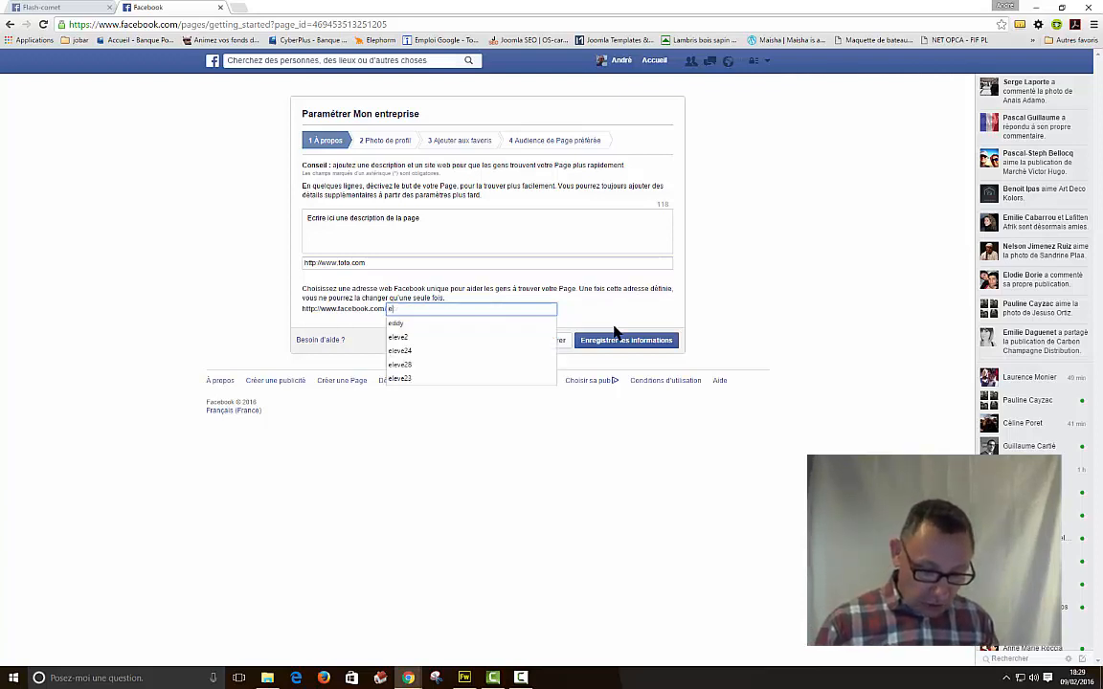
type("ntrepr")
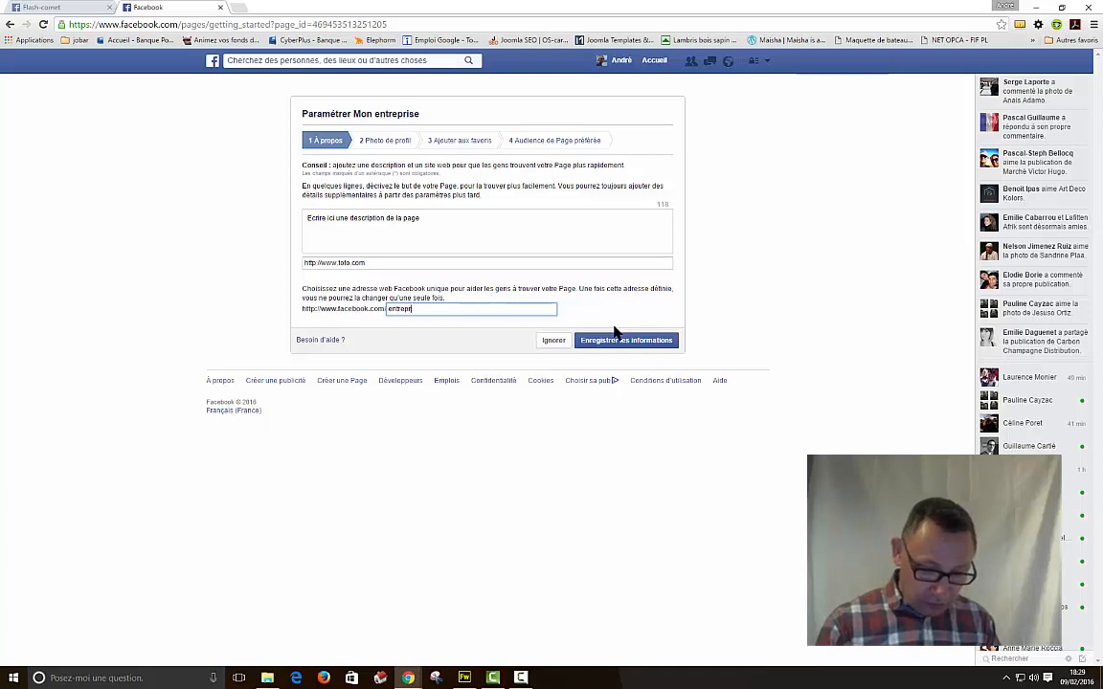
type("ise")
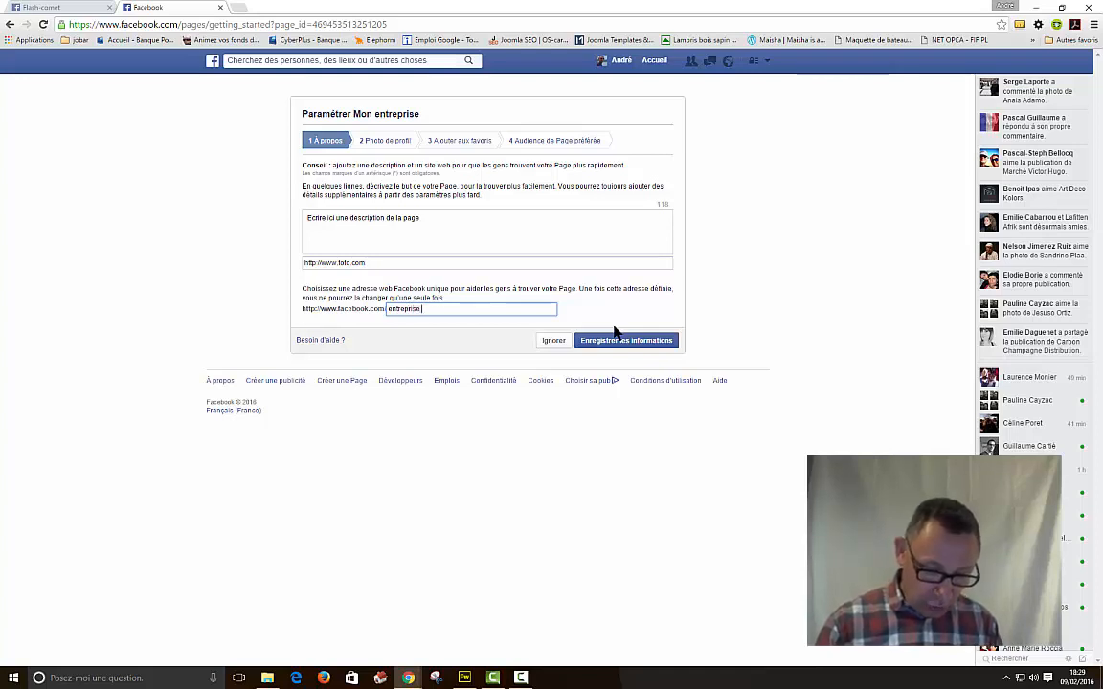
type(".toulou")
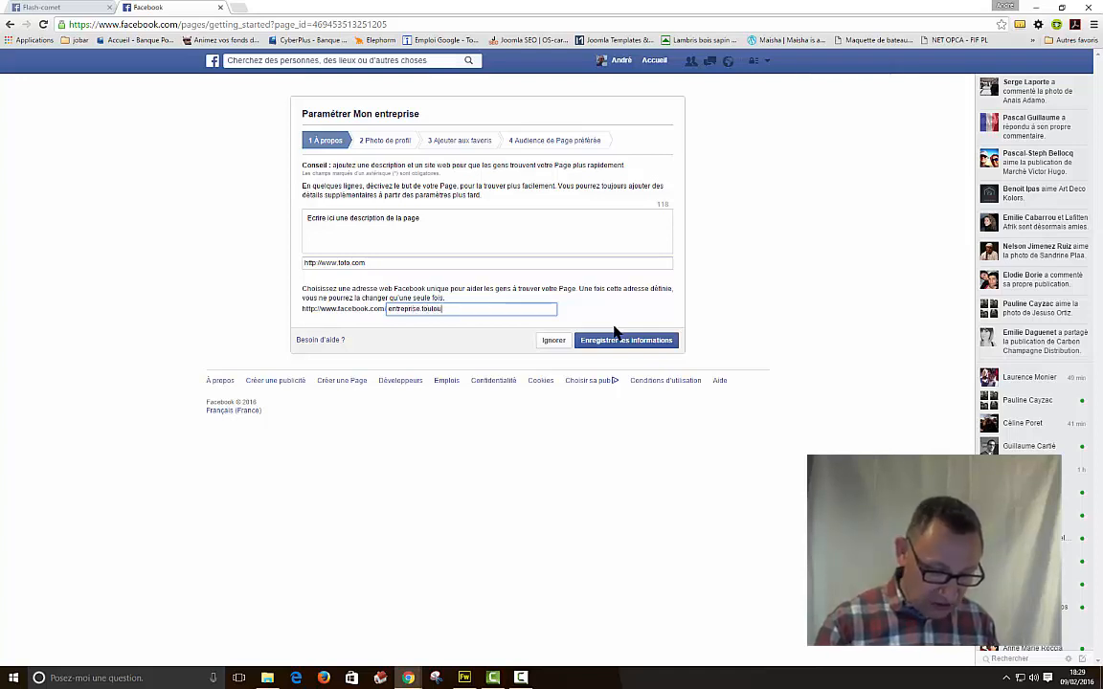
type("se")
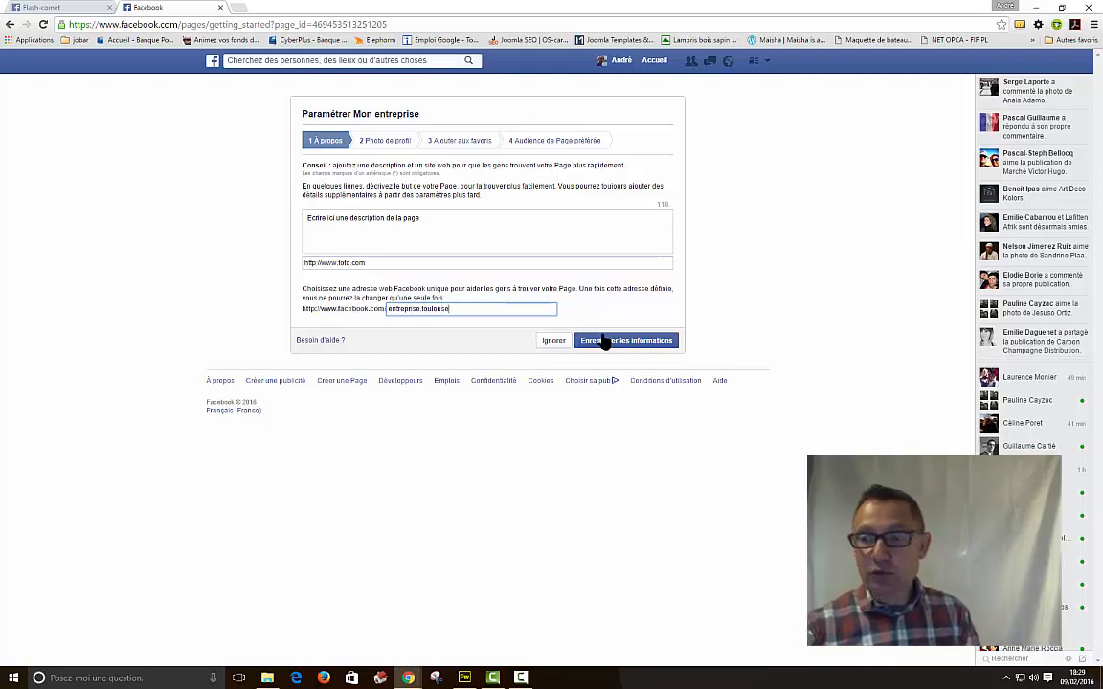
left_click(614, 345)
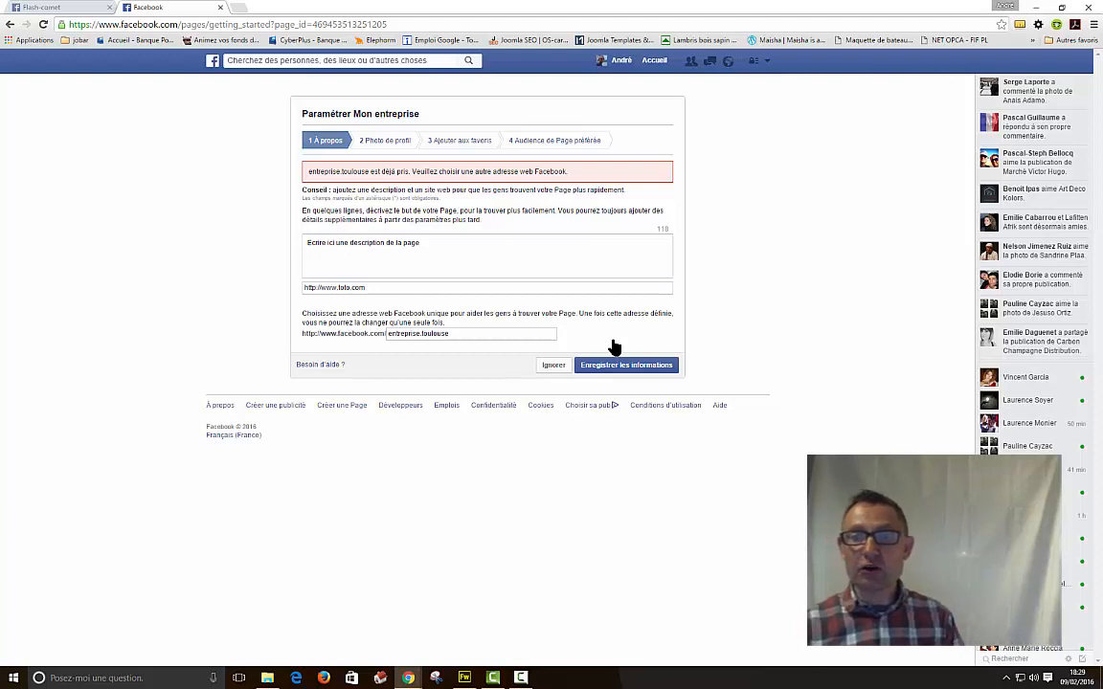
Extend the Facebook web address to entreprise.toulouse.31 and save the page information.
left_click(460, 334)
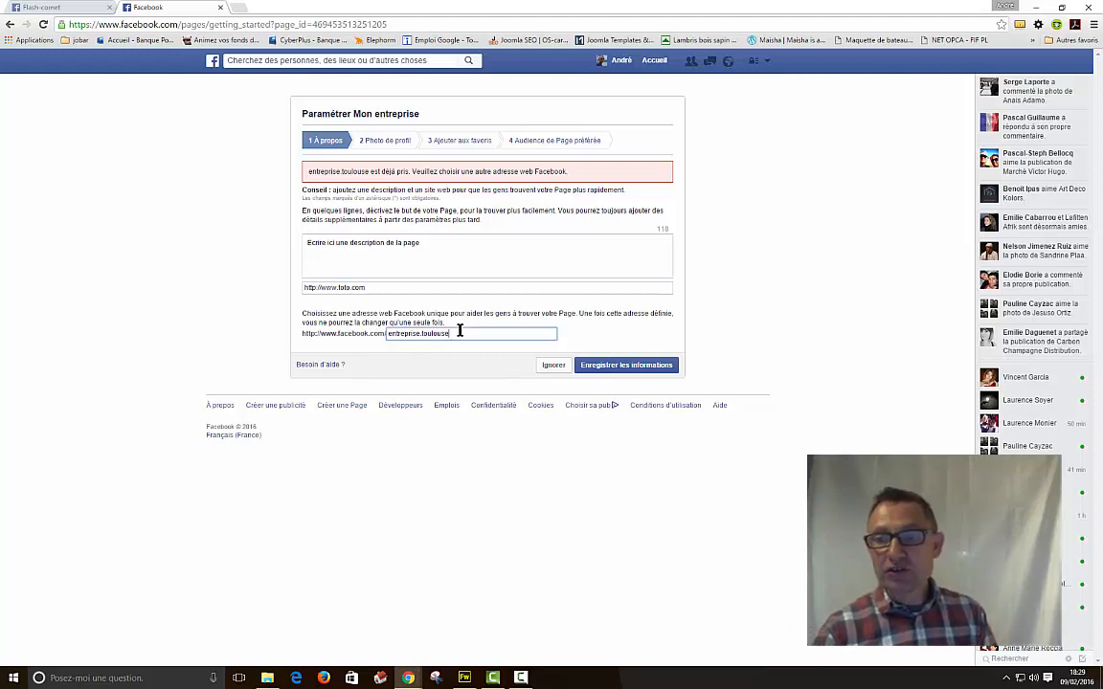
type(".31")
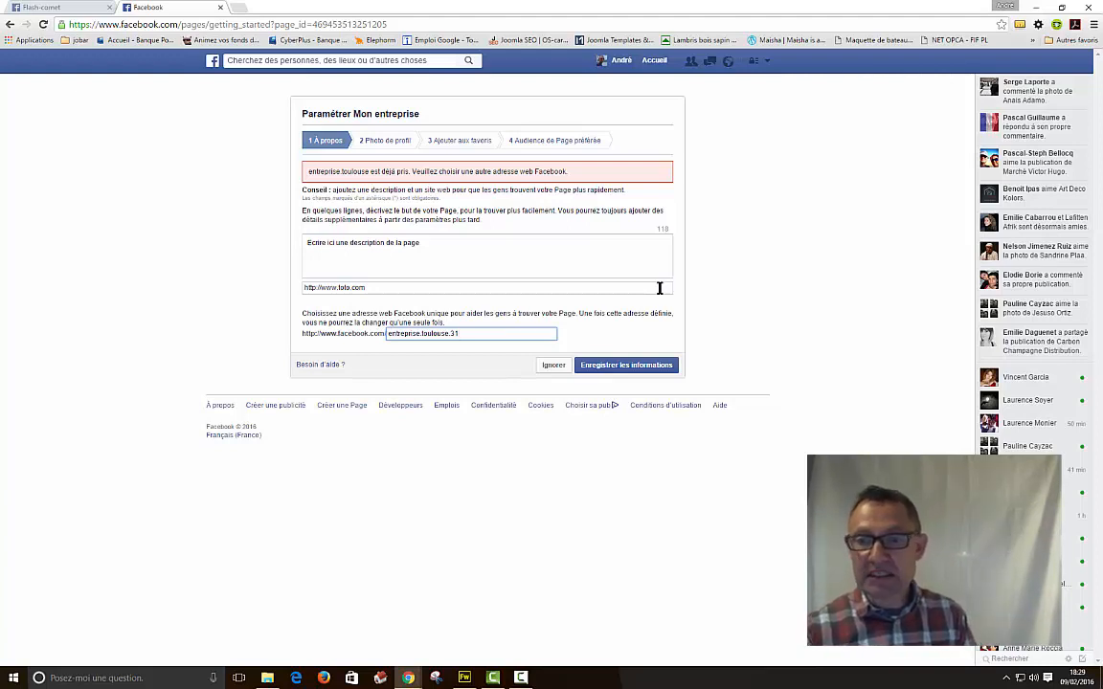
left_click(625, 369)
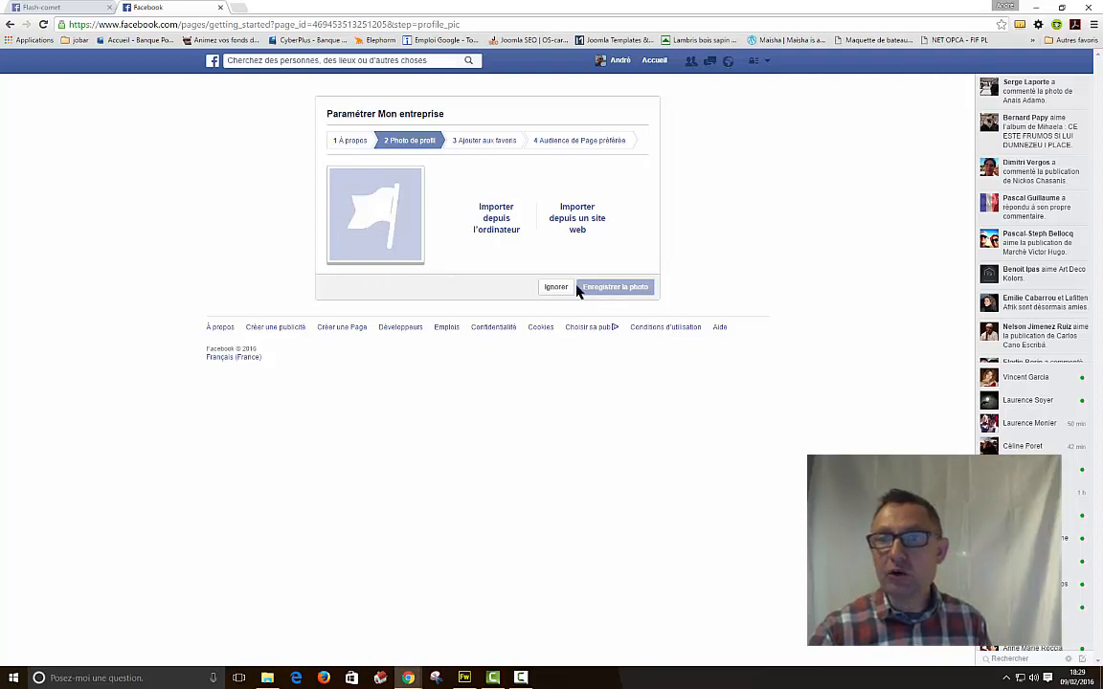
Import flashcomet.png from the computer's Bureau folder as the page's profile photo and continue to the favourites stage.
left_click(504, 226)
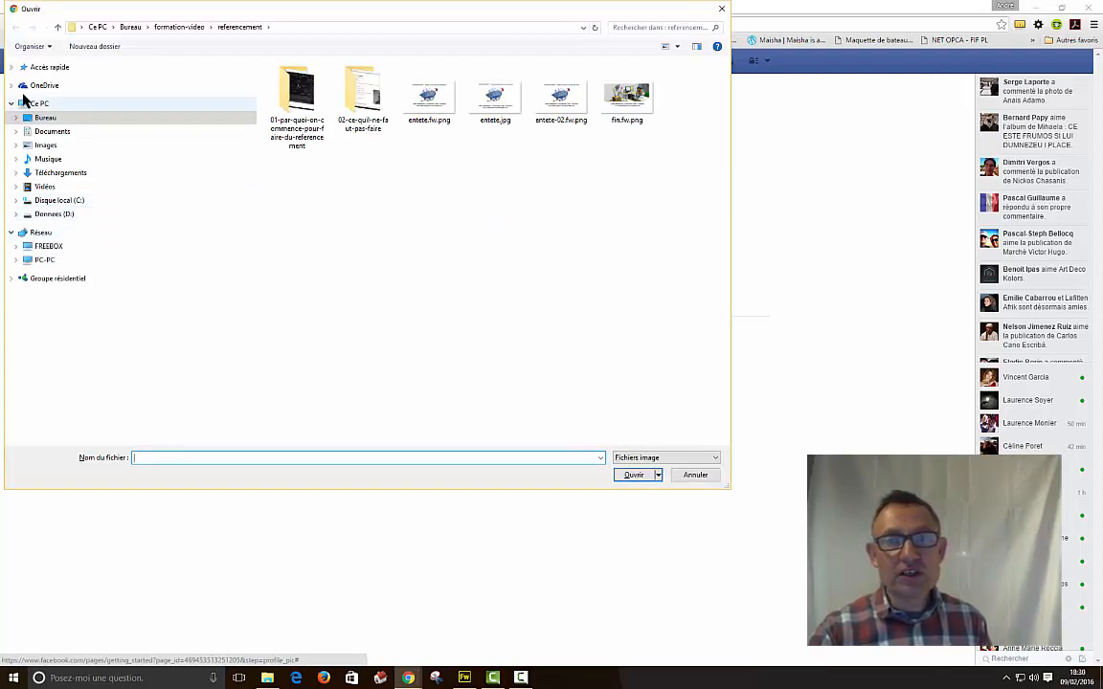
left_click(44, 119)
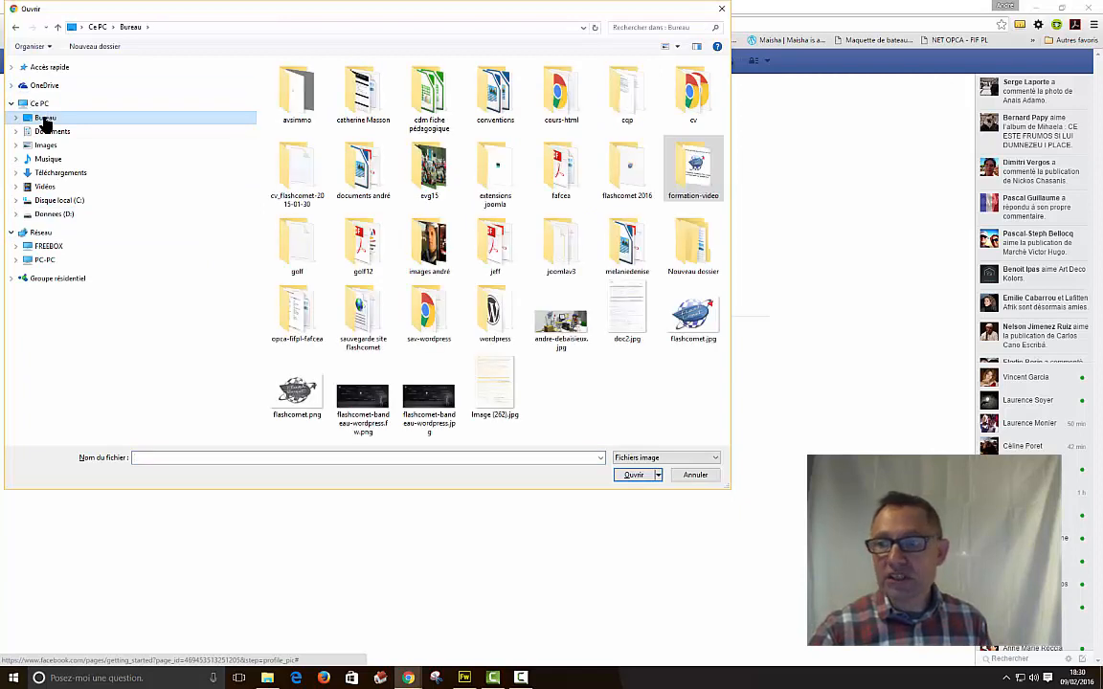
left_click(693, 320)
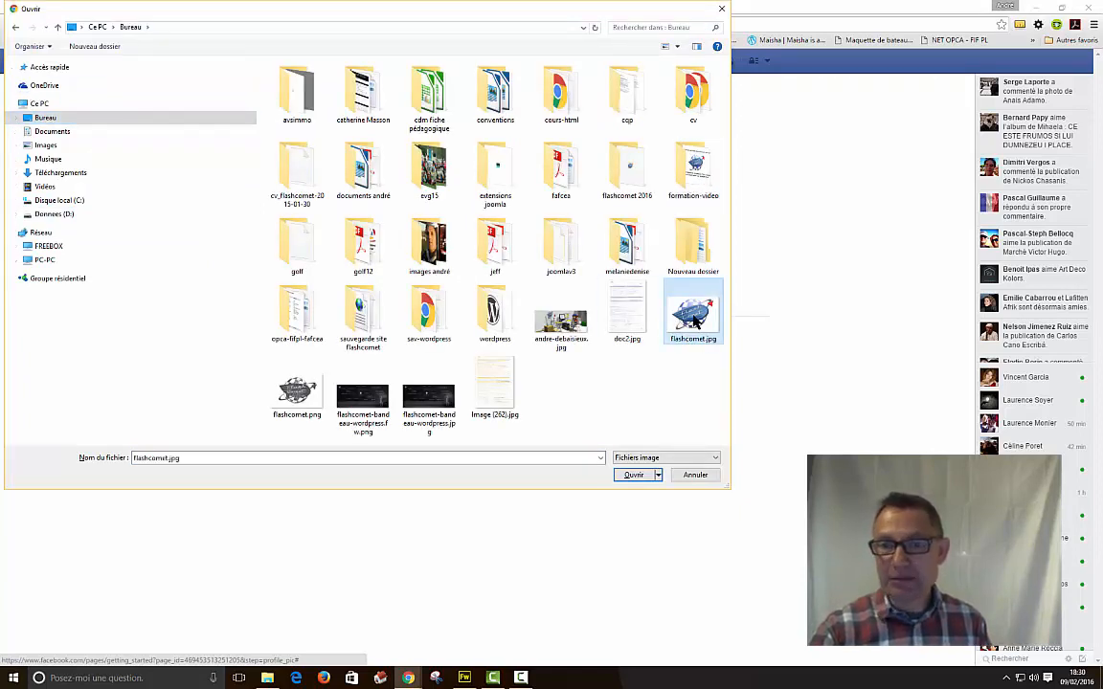
left_click(294, 400)
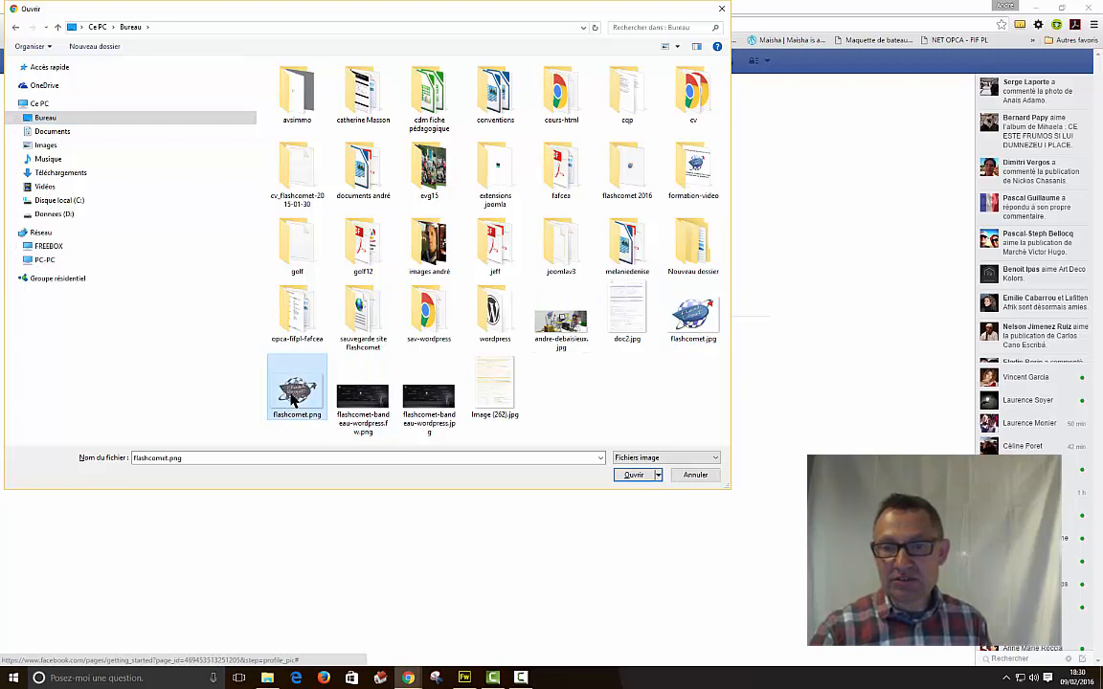
left_click(637, 479)
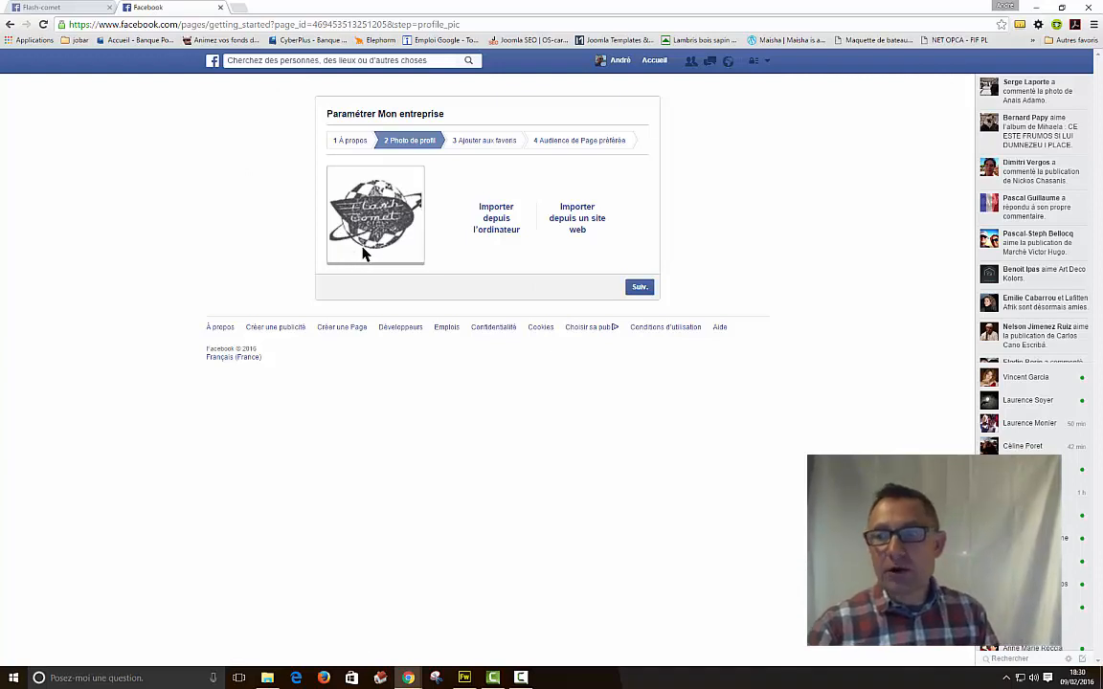
left_click(640, 289)
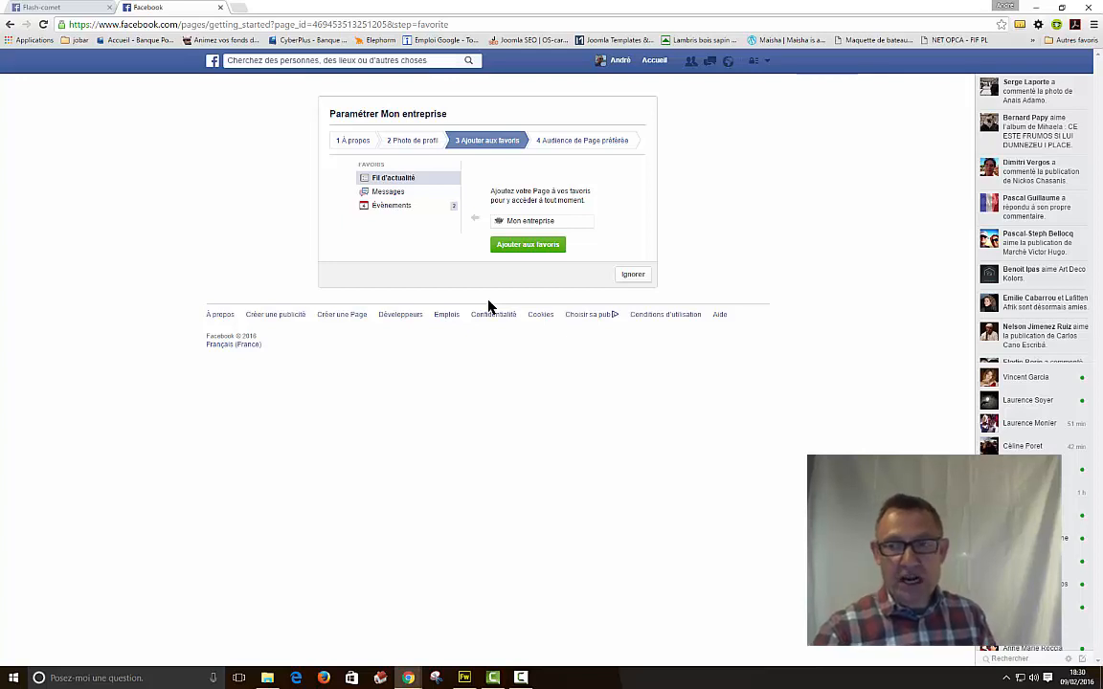
Skip the favourites and preferred-audience stages of the setup, and dismiss the guided tour of the new page.
left_click(631, 276)
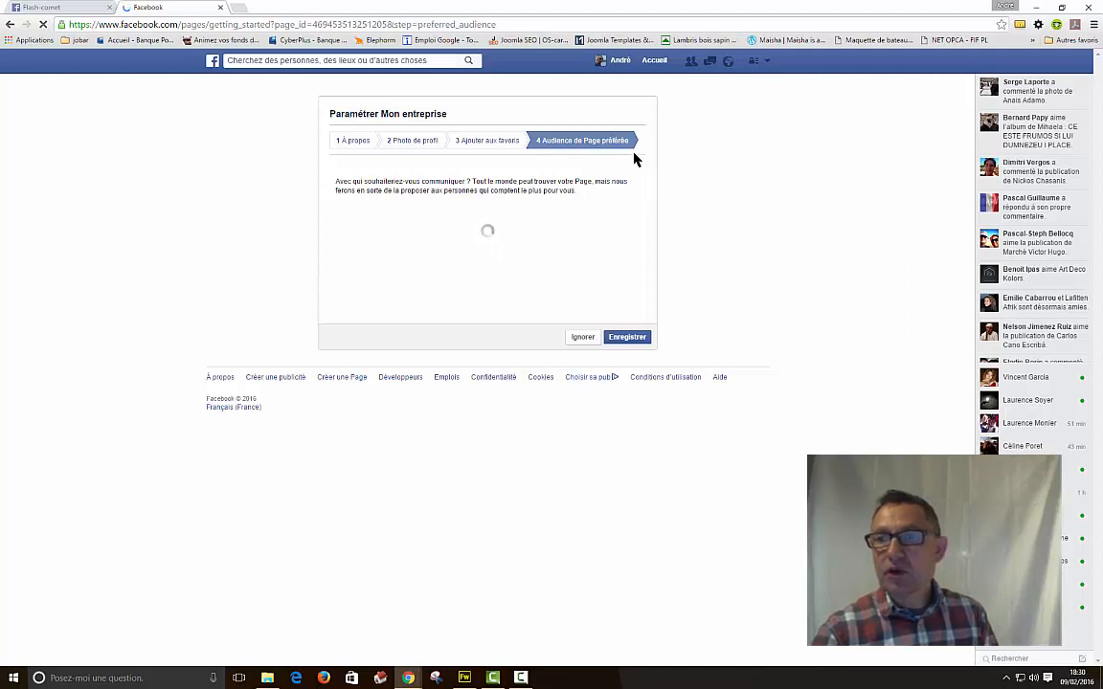
left_click(582, 338)
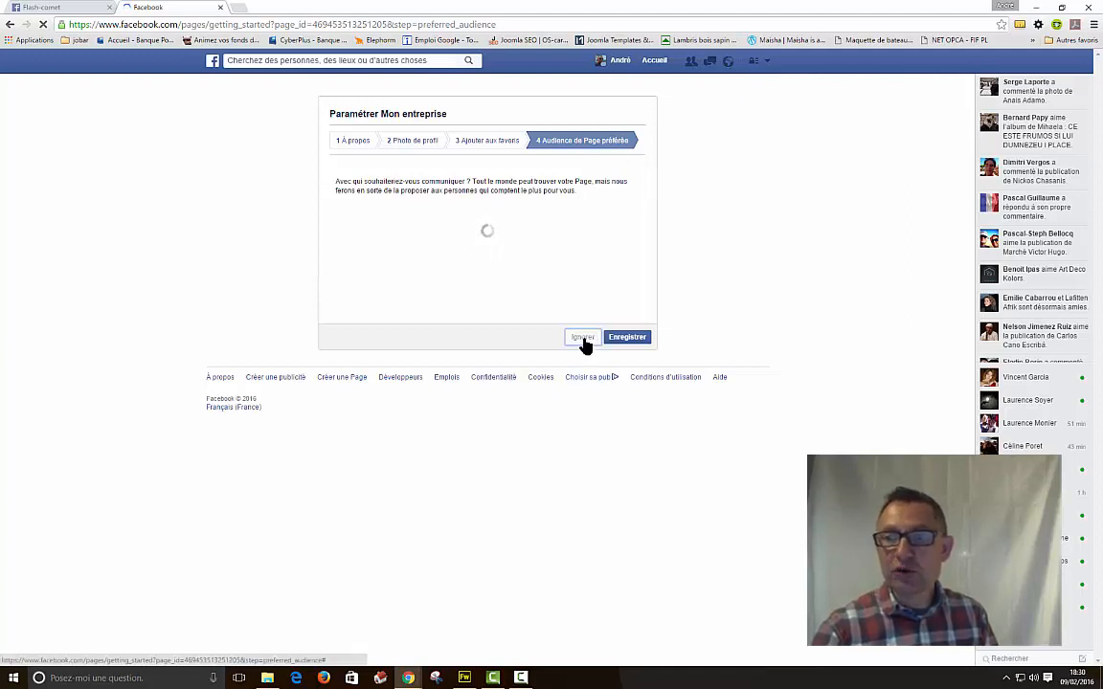
left_click(627, 340)
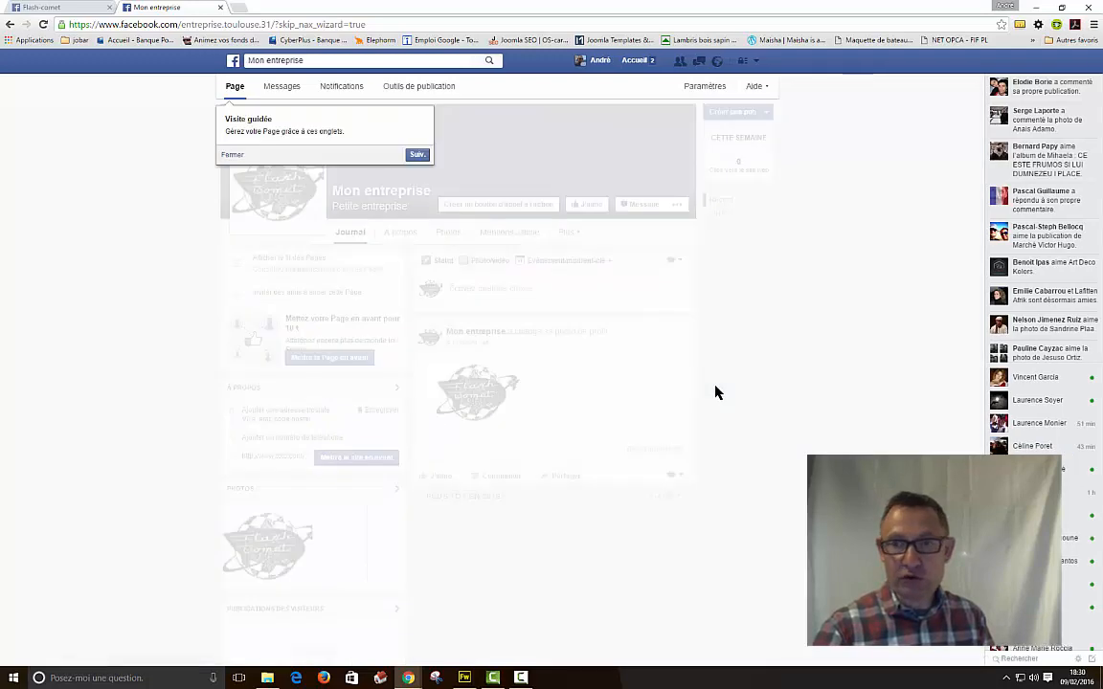
left_click(228, 158)
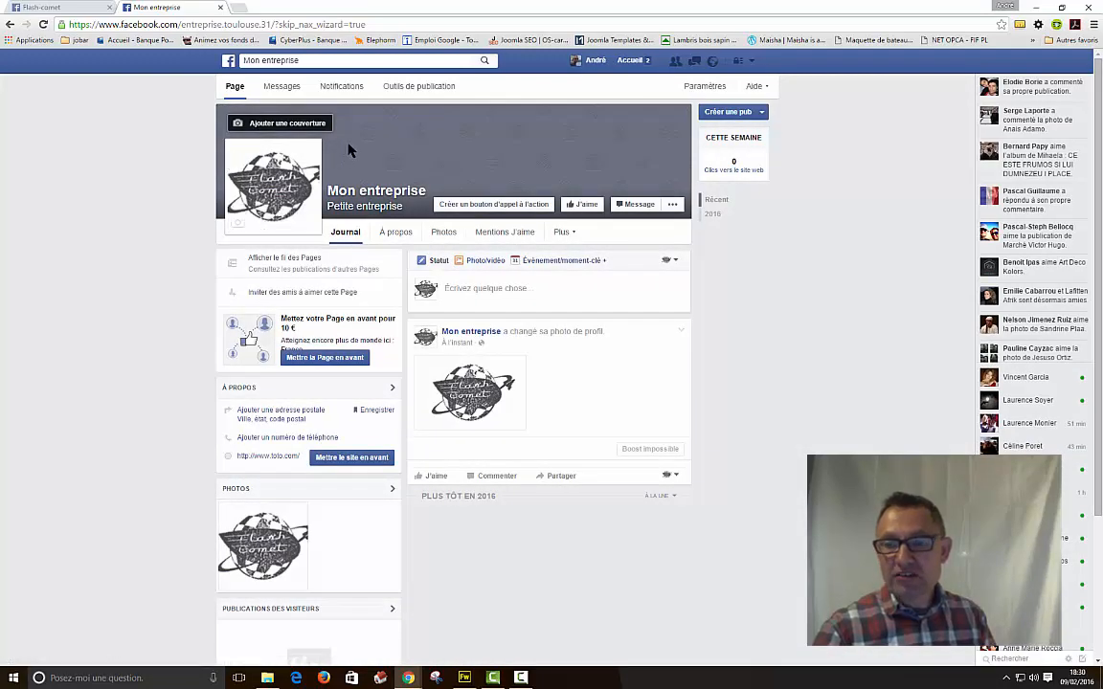